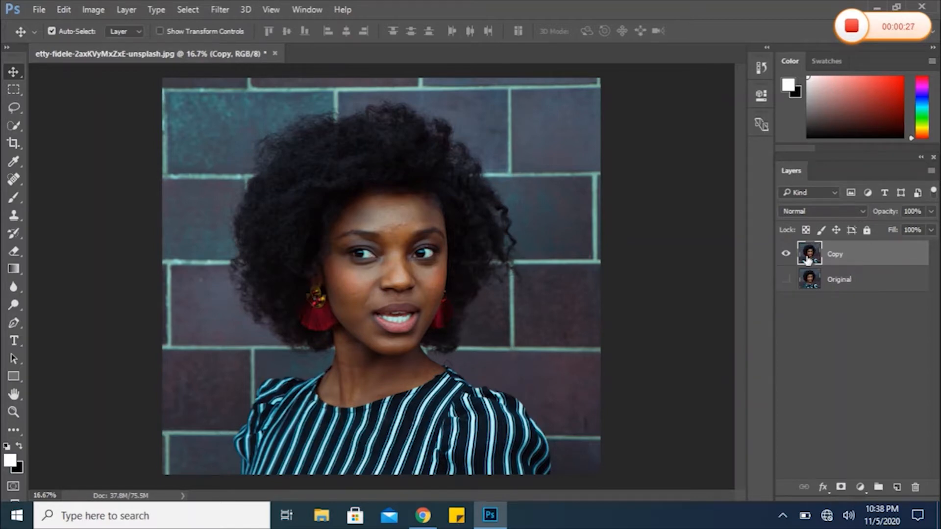
# Step: Remove the blemishes around the inner end of the eyebrow on the image's left on the Copy layer with the Spot Healing Brush
pyautogui.click(13, 412)
pyautogui.click(380, 289)
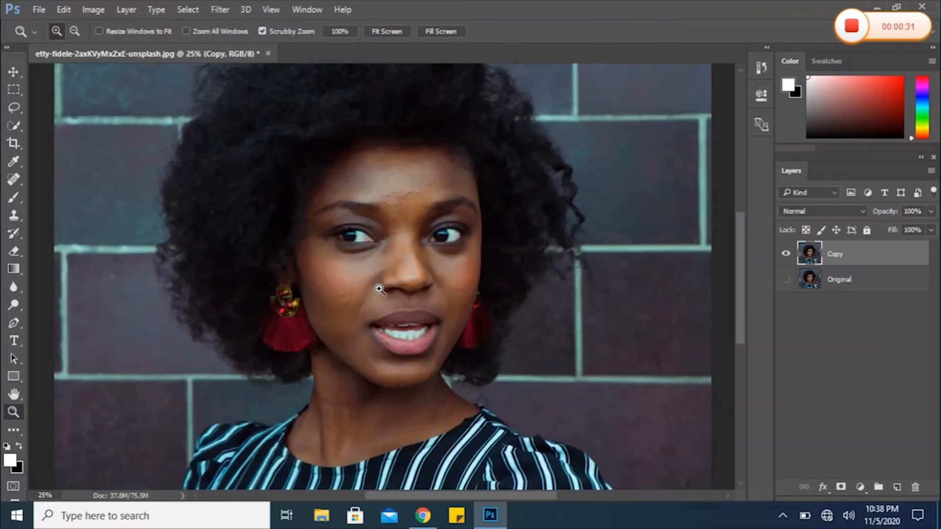
pyautogui.click(380, 289)
pyautogui.click(380, 289)
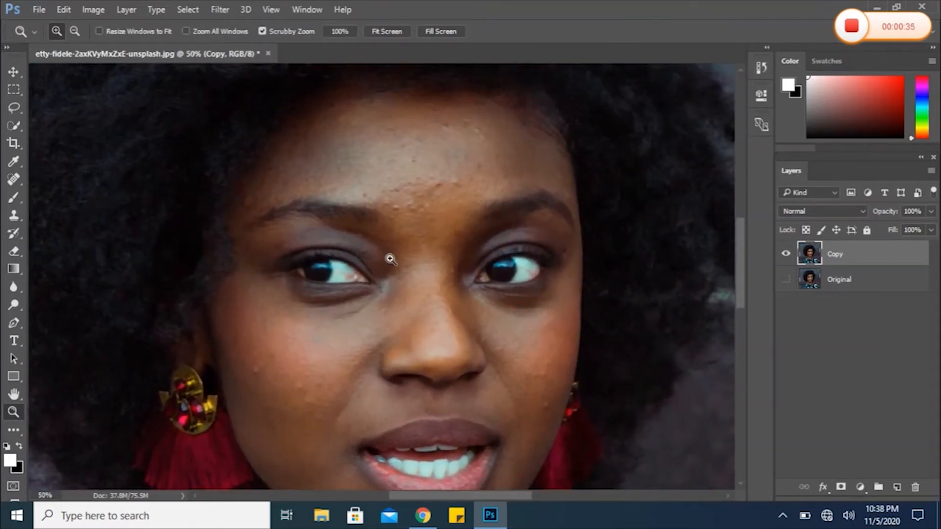
pyautogui.moveTo(397, 225); pyautogui.dragTo(407, 315)
pyautogui.click(488, 292)
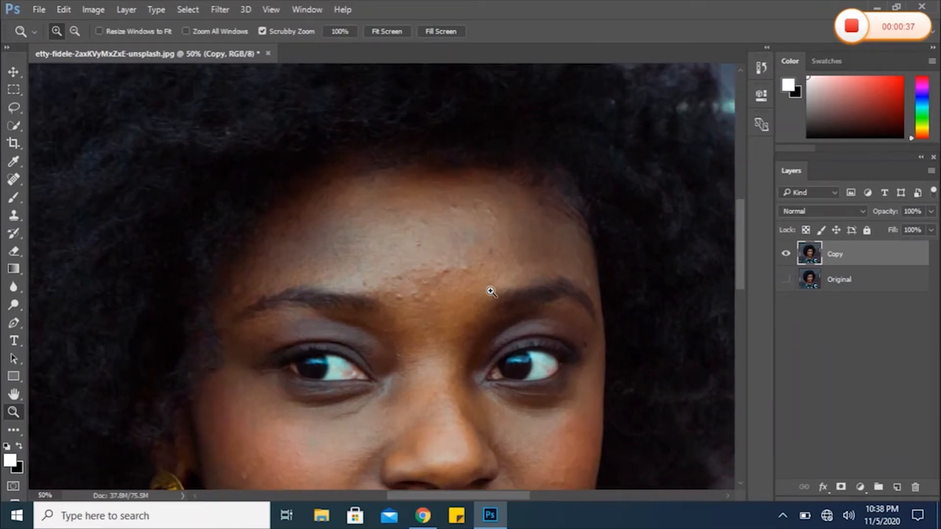
pyautogui.press('v')
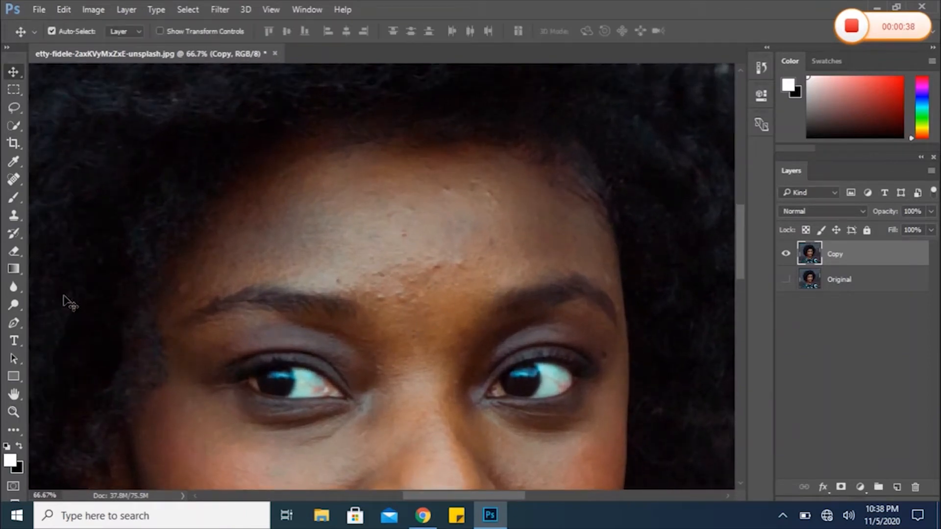
pyautogui.click(18, 178)
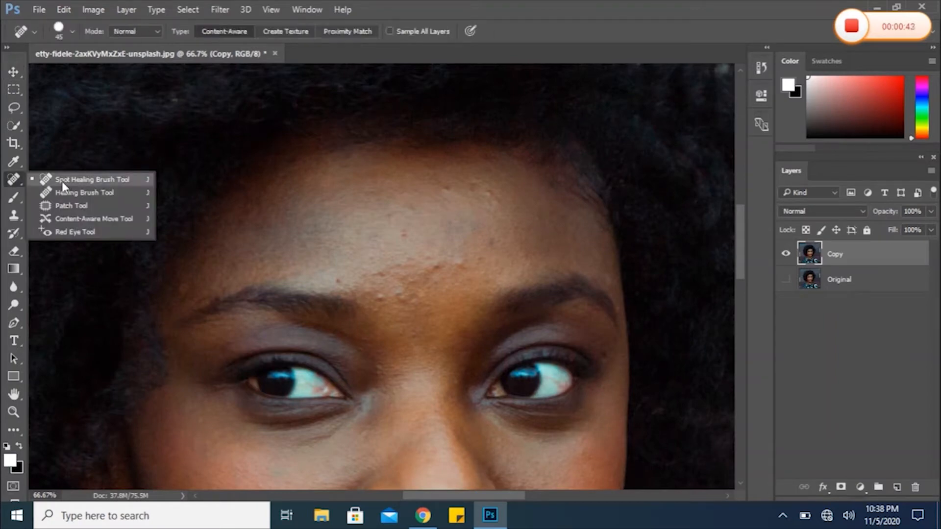
pyautogui.click(84, 180)
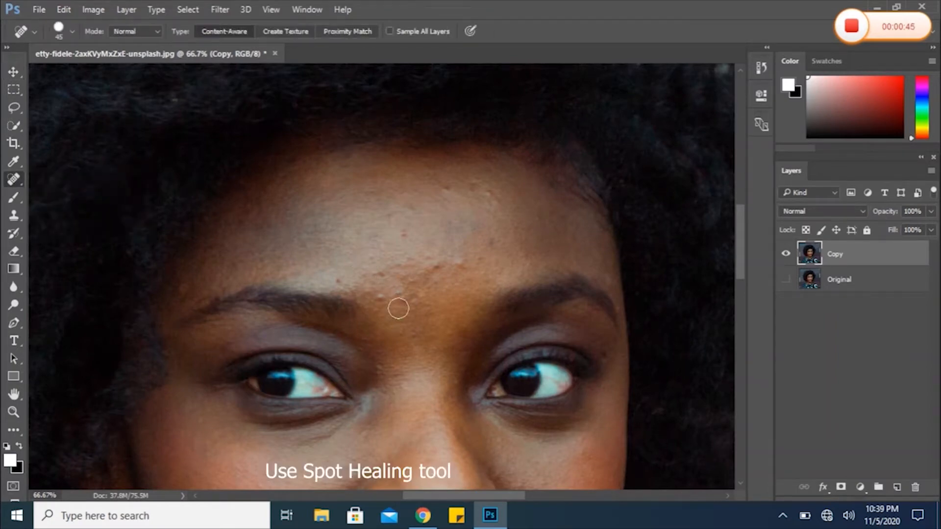
pyautogui.click(333, 281)
pyautogui.click(378, 295)
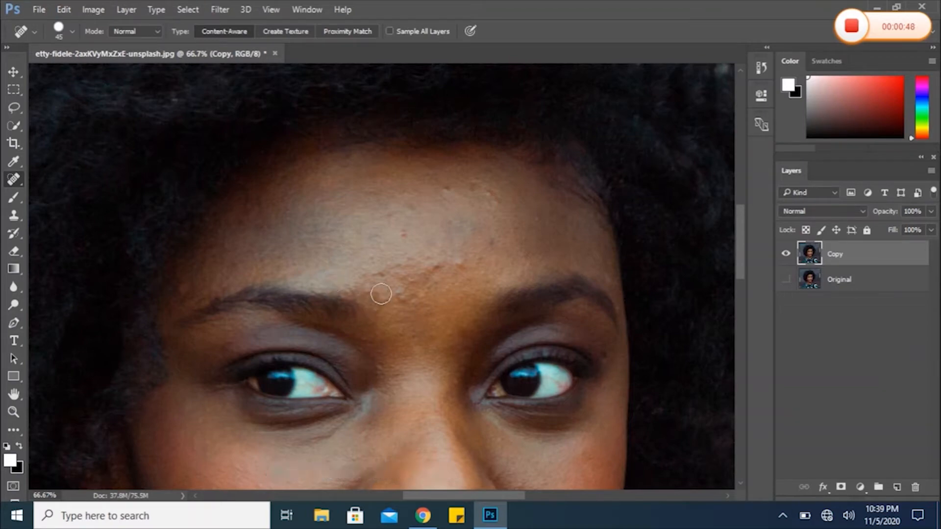
# Step: Heal the bumps and dark spots across the middle and upper forehead
pyautogui.click(380, 277)
pyautogui.click(400, 235)
pyautogui.click(448, 194)
pyautogui.click(490, 196)
pyautogui.click(458, 262)
pyautogui.click(436, 267)
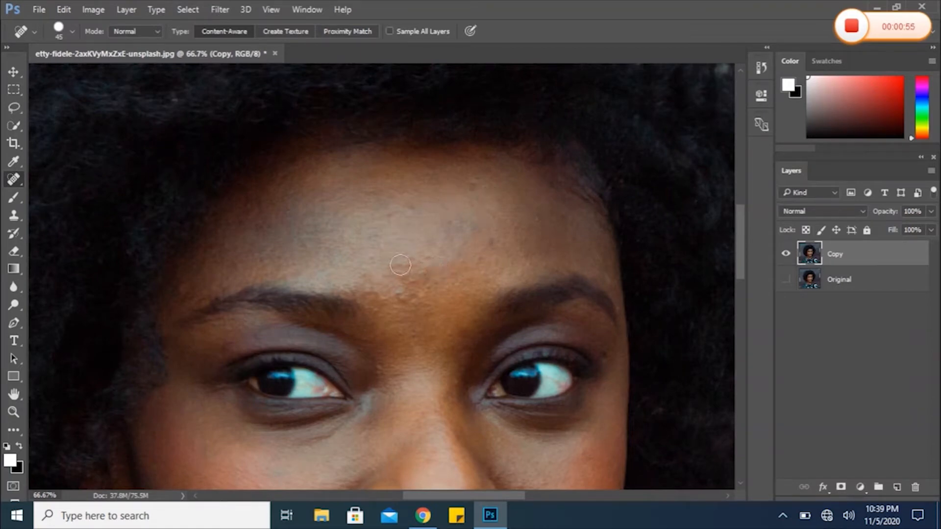
# Step: Heal the remaining bumps between the eyebrows and the marks on the forehead's right side
pyautogui.click(407, 295)
pyautogui.click(390, 298)
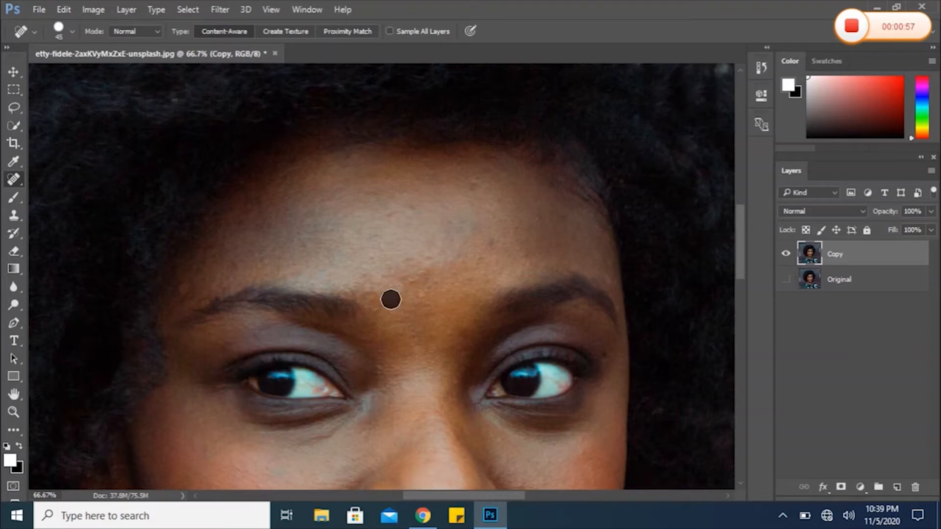
pyautogui.click(414, 280)
pyautogui.click(423, 277)
pyautogui.click(426, 304)
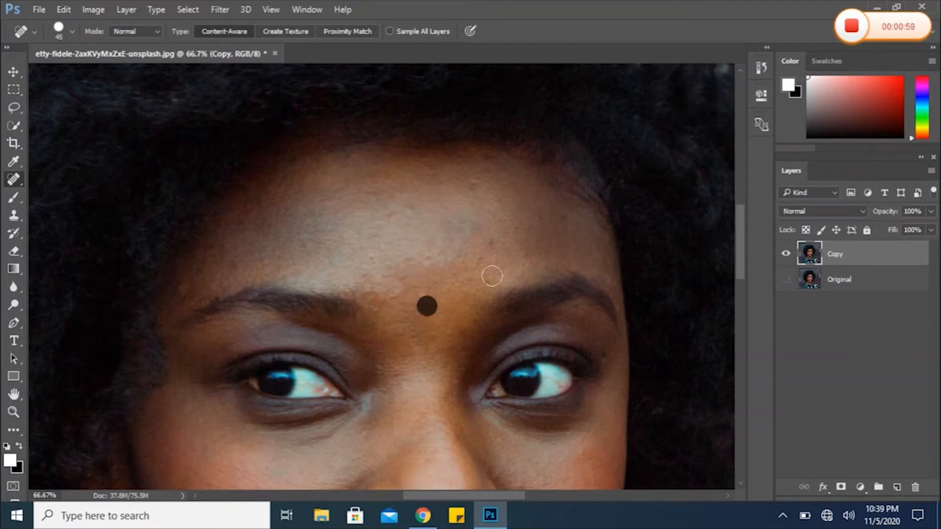
pyautogui.click(497, 242)
pyautogui.click(536, 226)
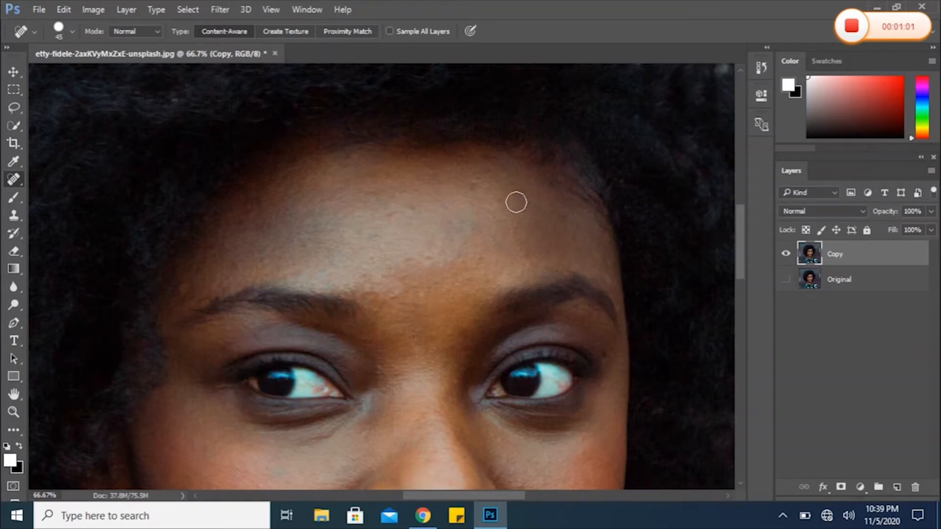
# Step: Heal the spots on the cheek beside the fully visible earring
pyautogui.moveTo(468, 248)
pyautogui.mouseDown()
pyautogui.moveTo(516, 178)
pyautogui.moveTo(519, 151)
pyautogui.moveTo(556, 84)
pyautogui.mouseUp()
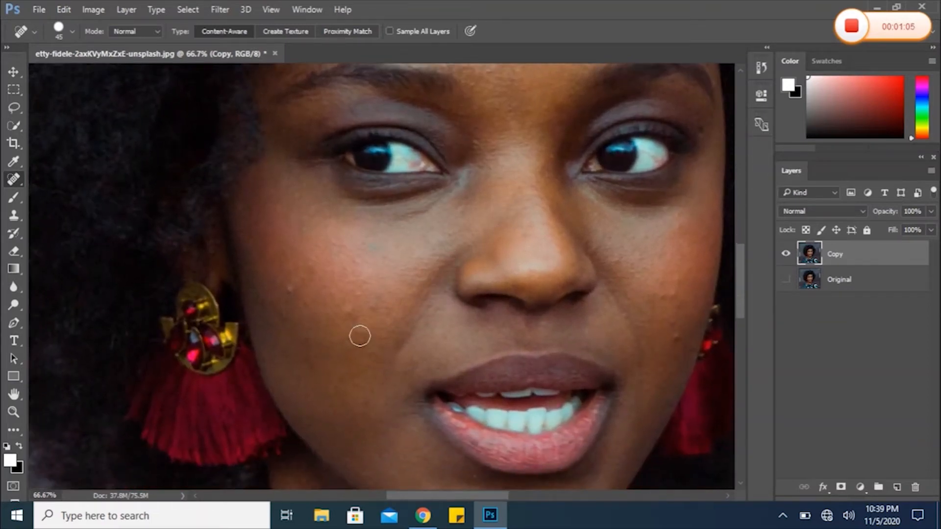
pyautogui.click(350, 308)
pyautogui.click(372, 304)
pyautogui.click(359, 325)
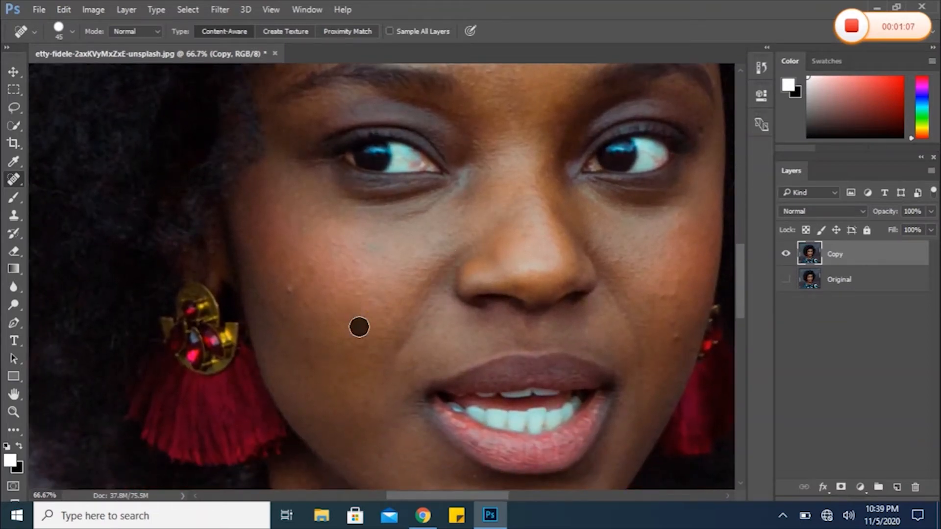
pyautogui.click(300, 273)
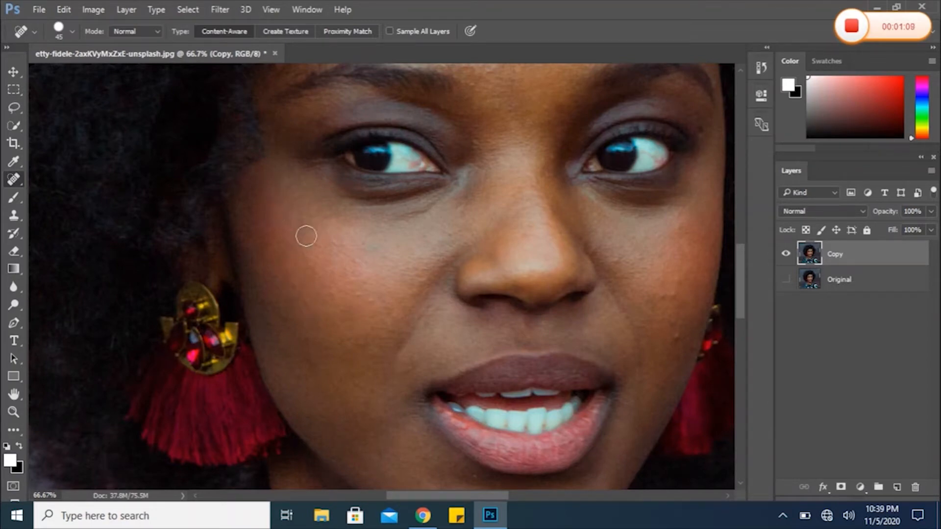
# Step: Heal the blemishes on the opposite cheek, between the nose and the partly hidden earring
pyautogui.moveTo(364, 282); pyautogui.dragTo(229, 330)
pyautogui.moveTo(276, 298); pyautogui.dragTo(251, 317)
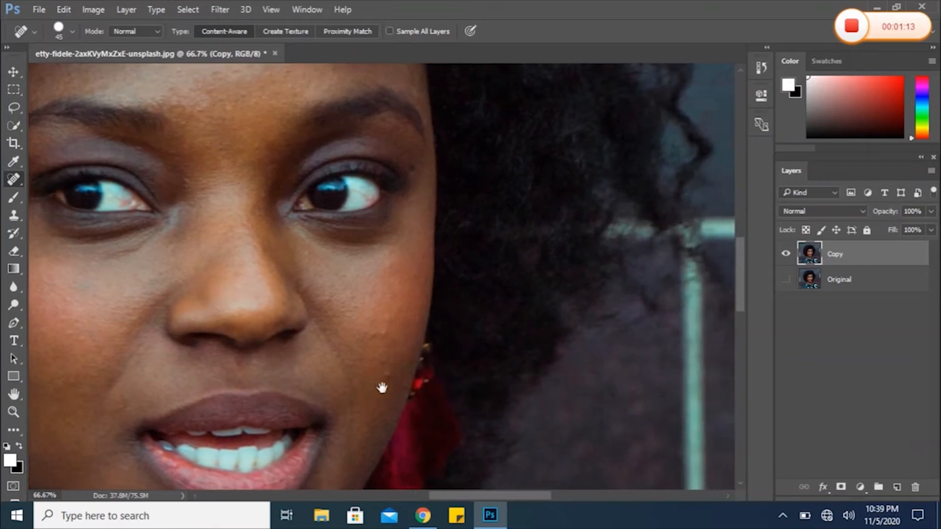
pyautogui.click(384, 360)
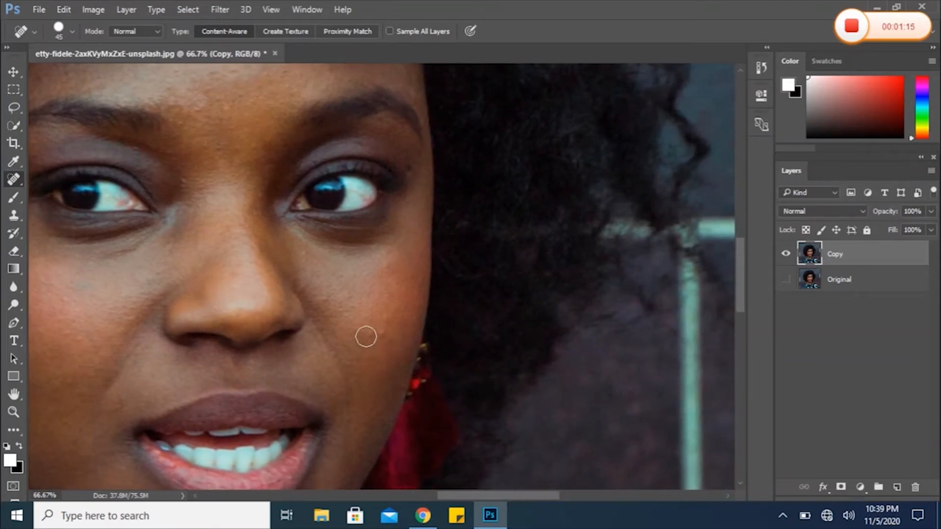
pyautogui.click(367, 336)
pyautogui.moveTo(401, 302); pyautogui.dragTo(408, 353)
pyautogui.click(346, 357)
pyautogui.click(376, 349)
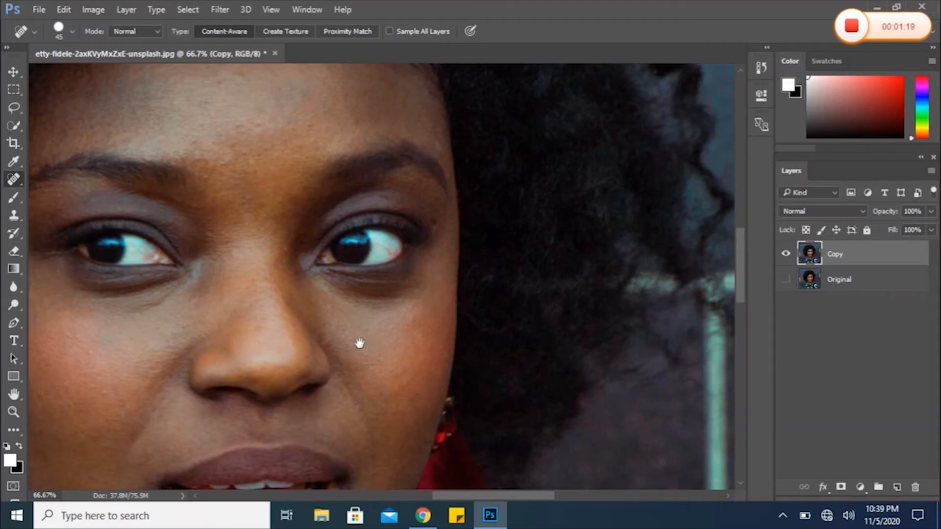
# Step: Examine the face, chin and neck for remaining blemishes, and review the whole portrait
pyautogui.moveTo(353, 338); pyautogui.dragTo(395, 345)
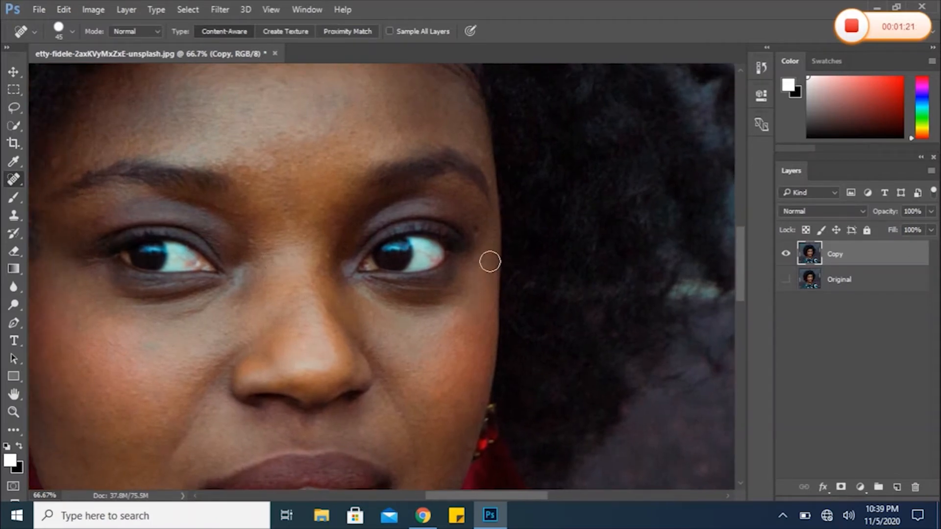
pyautogui.moveTo(471, 338); pyautogui.dragTo(503, 232)
pyautogui.moveTo(496, 298); pyautogui.dragTo(472, 248)
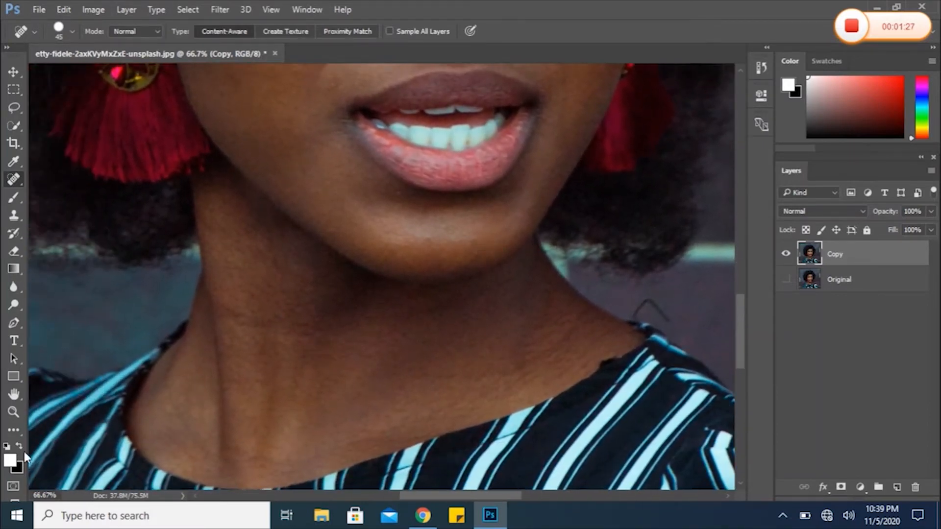
pyautogui.click(14, 407)
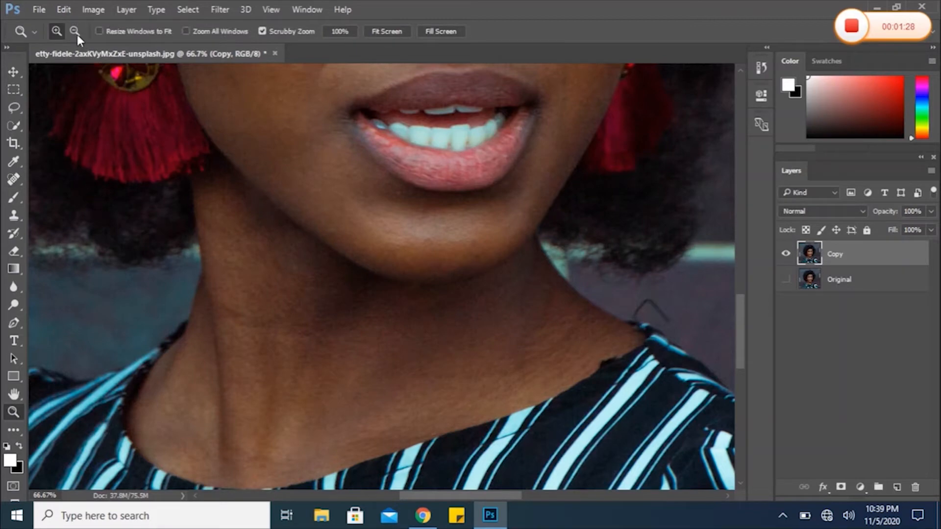
pyautogui.click(425, 268)
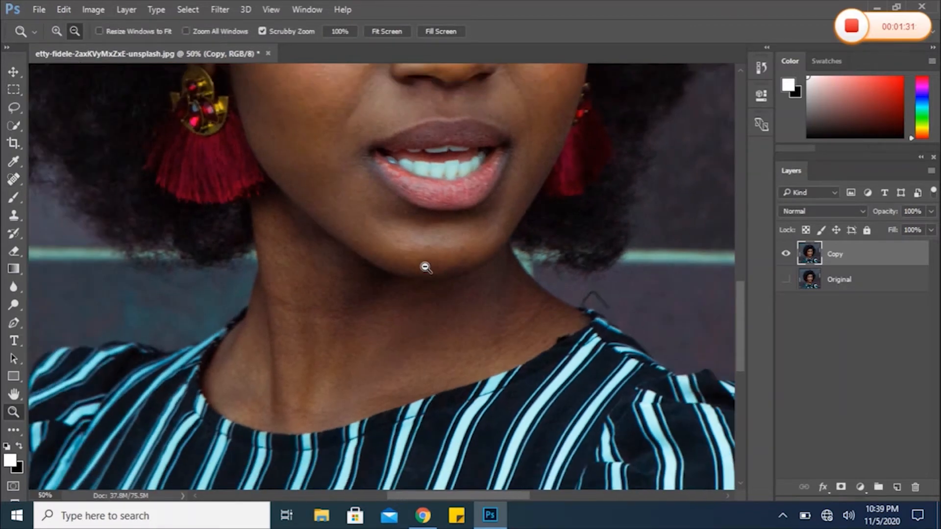
pyautogui.click(425, 268)
pyautogui.click(426, 268)
pyautogui.click(426, 267)
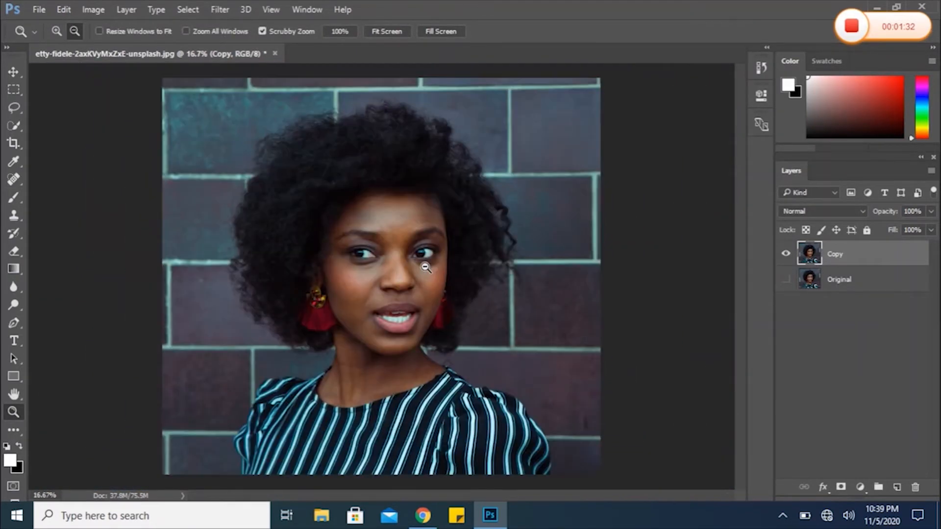
pyautogui.click(855, 28)
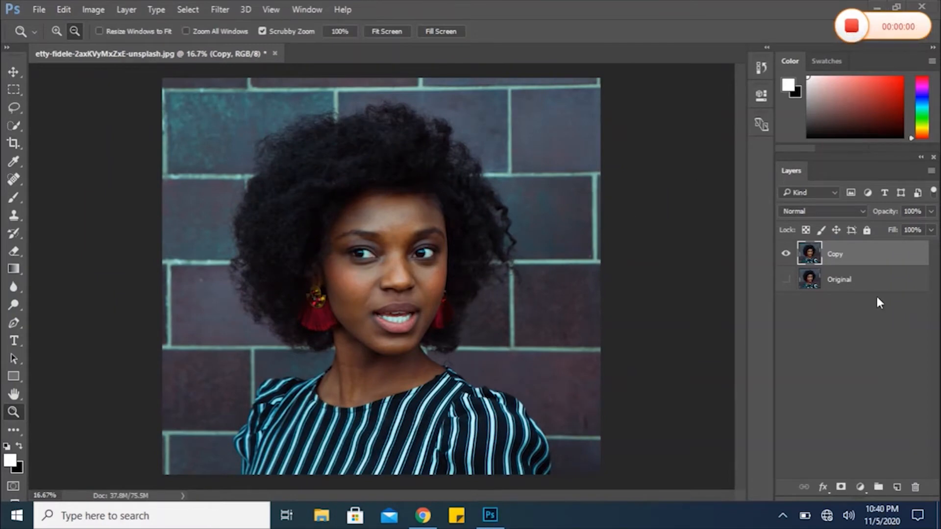
# Step: Add a new empty layer above the Copy layer and choose the Brush tool for painting
pyautogui.click(896, 487)
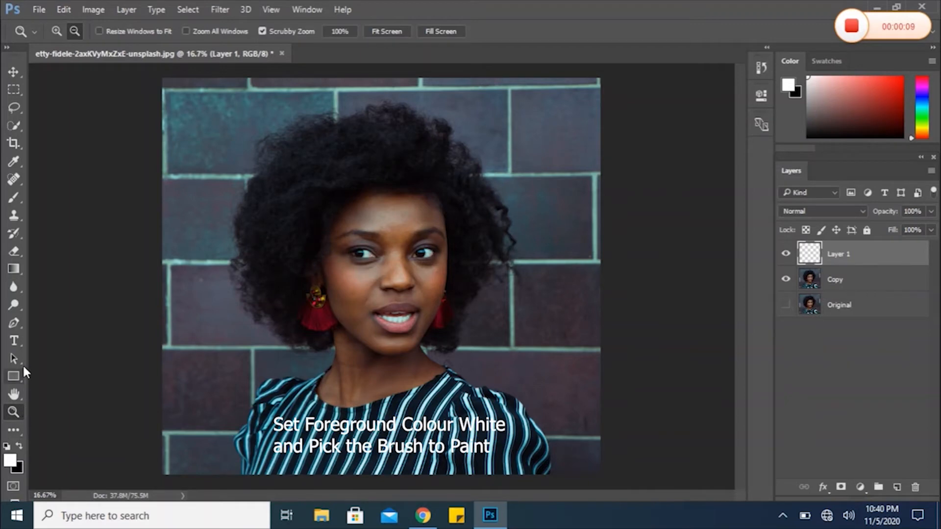
pyautogui.click(14, 197)
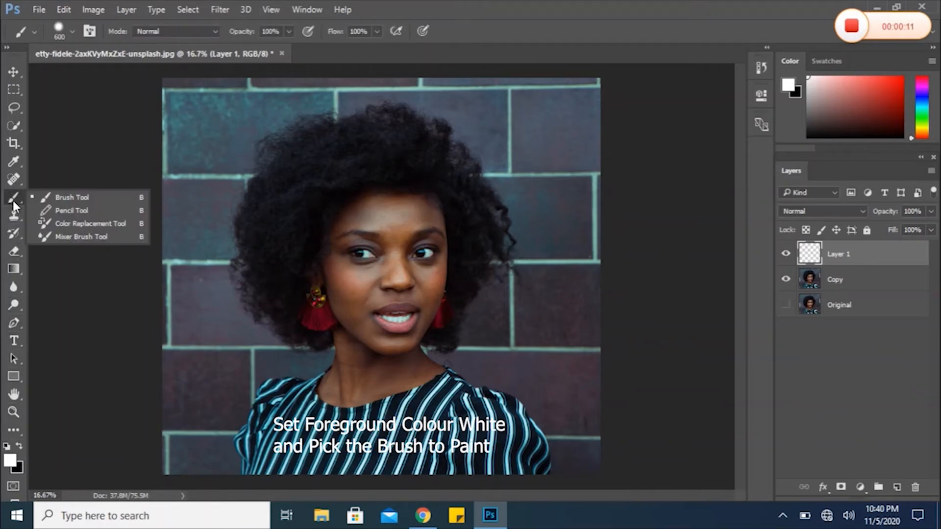
pyautogui.click(55, 198)
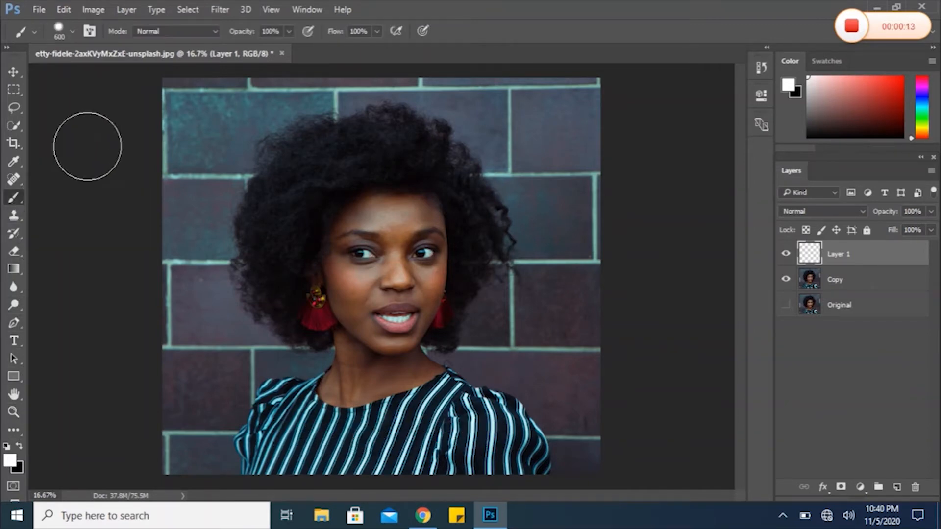
# Step: Set up a soft round 600 px brush with its flow at 78%
pyautogui.click(71, 31)
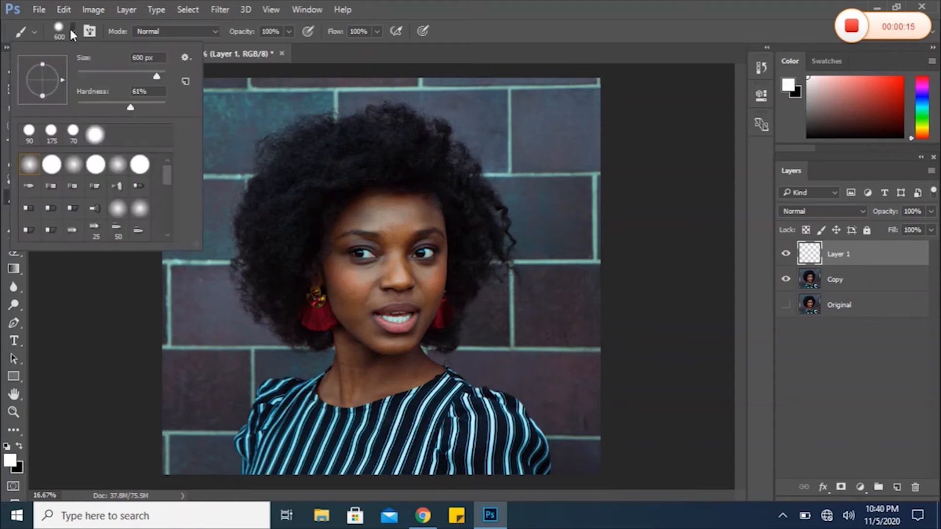
pyautogui.click(29, 165)
pyautogui.moveTo(77, 108); pyautogui.dragTo(83, 108)
pyautogui.click(72, 32)
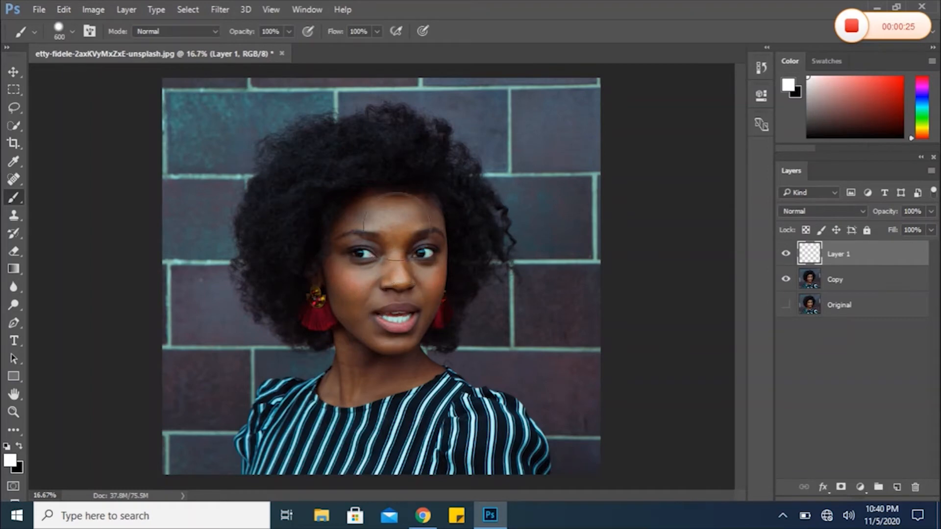
pyautogui.click(377, 32)
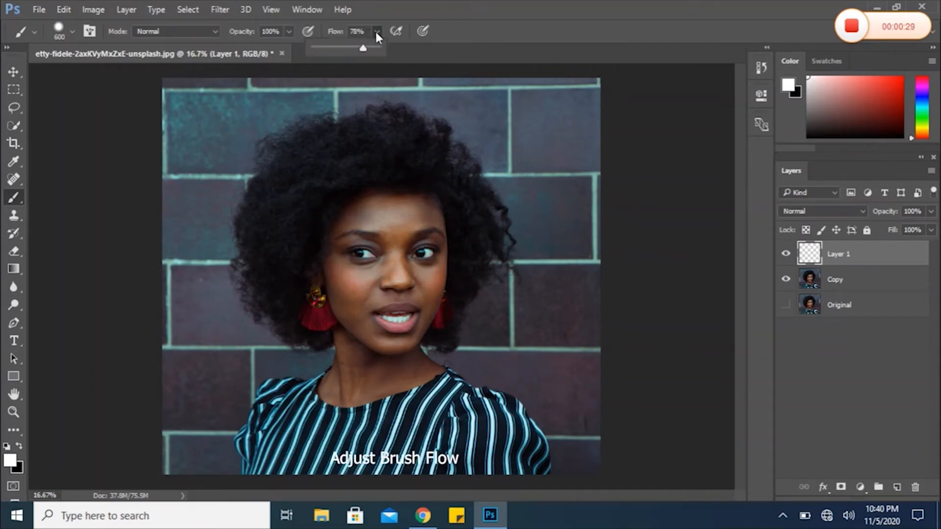
pyautogui.click(376, 31)
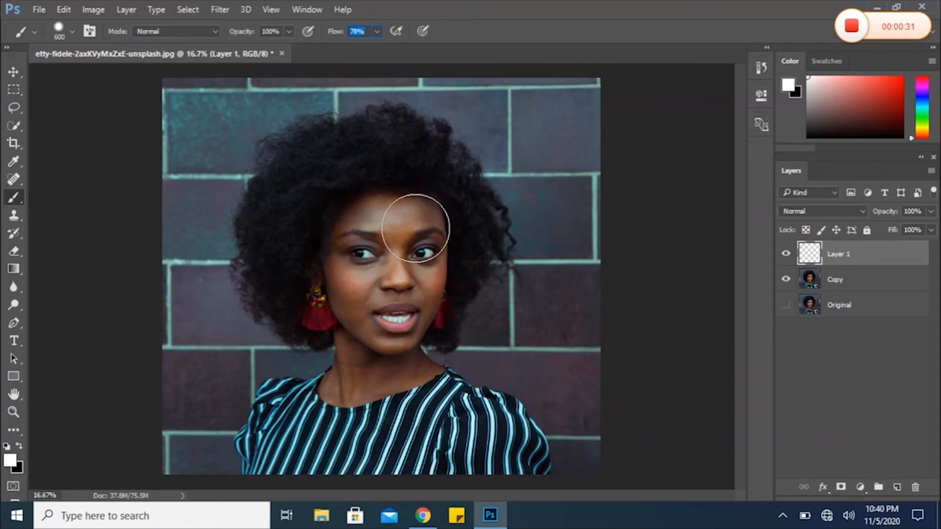
# Step: Paint the subject's face, neck, shoulders and striped top white on Layer 1
pyautogui.click(413, 227)
pyautogui.click(394, 226)
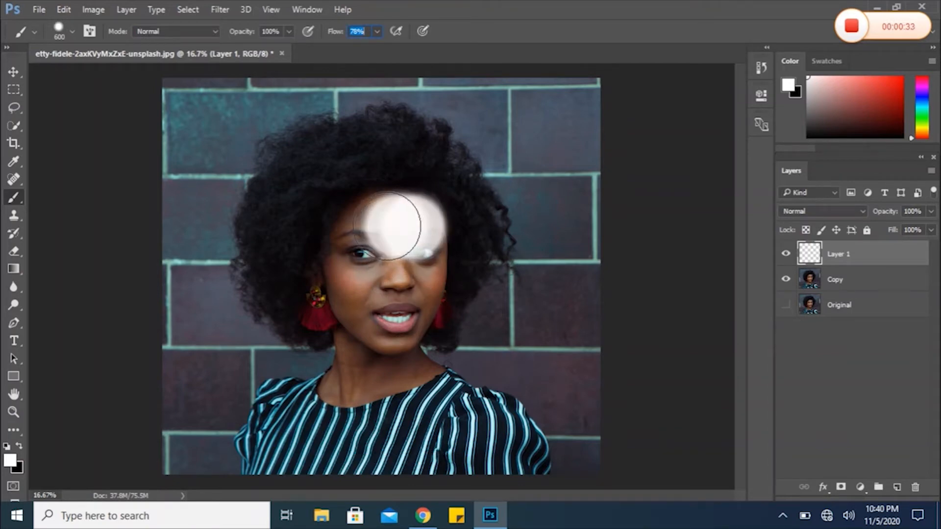
pyautogui.click(383, 226)
pyautogui.click(369, 234)
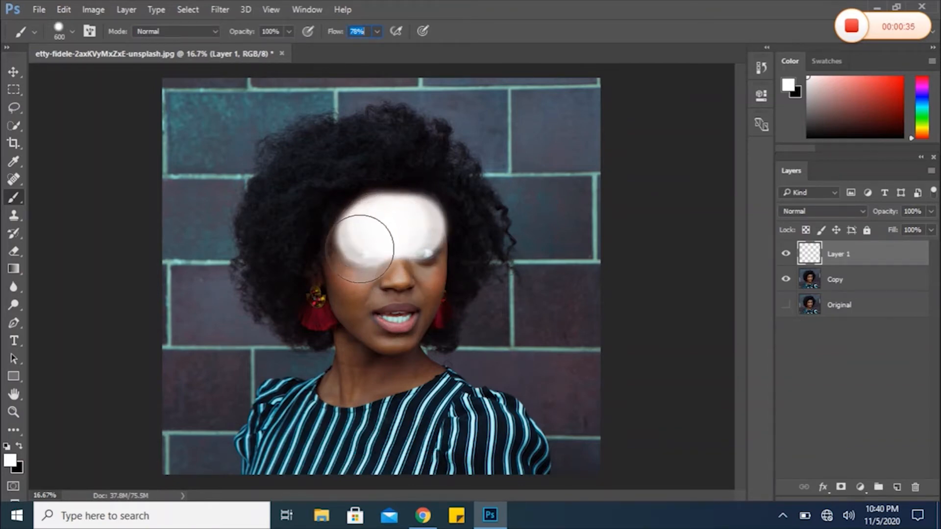
pyautogui.click(361, 251)
pyautogui.click(361, 267)
pyautogui.click(360, 283)
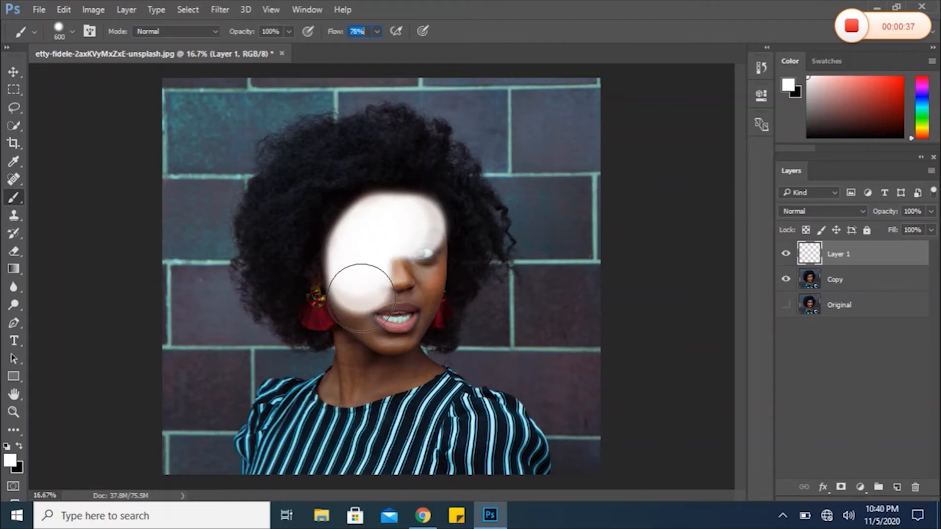
pyautogui.click(361, 302)
pyautogui.click(361, 319)
pyautogui.click(362, 336)
pyautogui.click(362, 351)
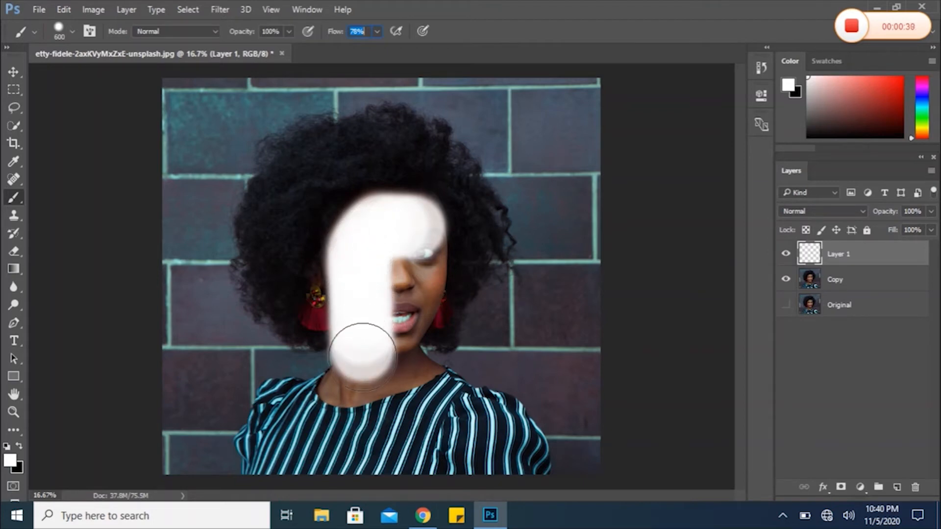
pyautogui.click(359, 366)
pyautogui.click(339, 382)
pyautogui.click(321, 389)
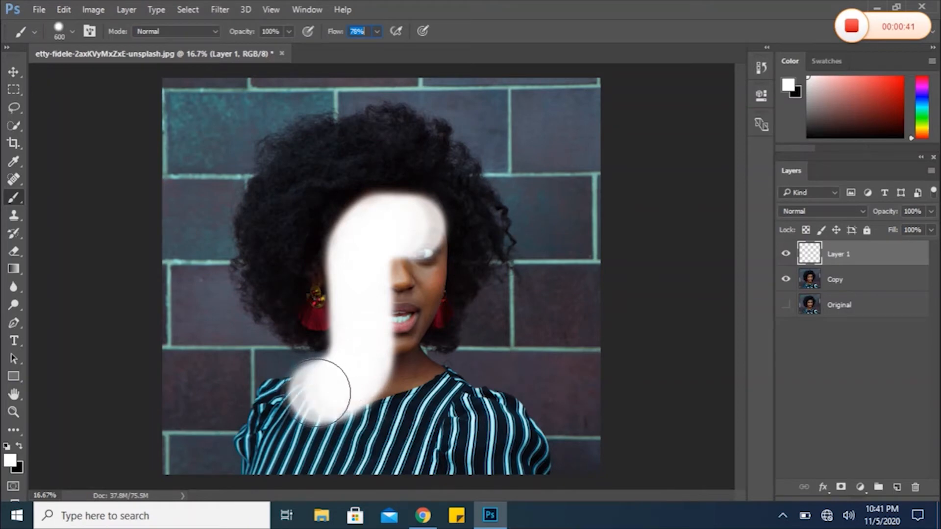
pyautogui.click(305, 394)
pyautogui.click(290, 397)
pyautogui.click(269, 403)
pyautogui.click(263, 424)
pyautogui.click(263, 437)
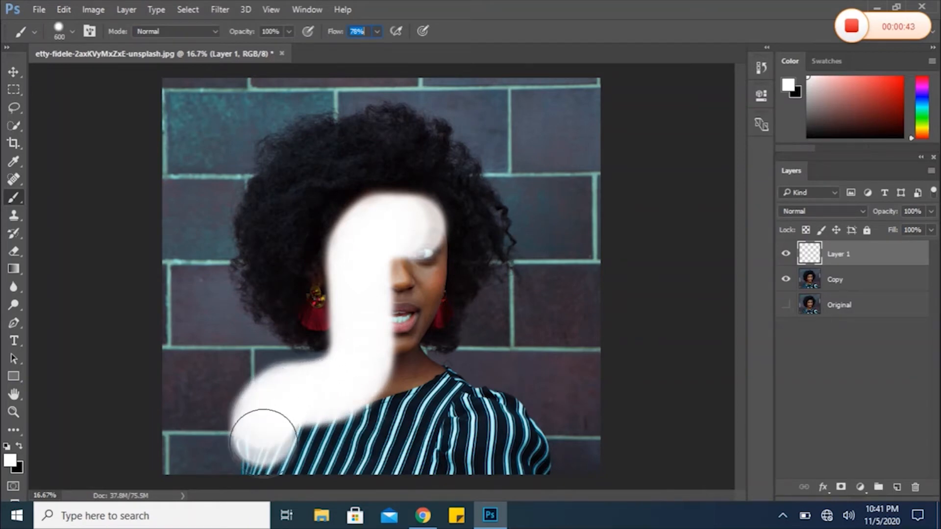
pyautogui.click(263, 447)
pyautogui.click(277, 458)
pyautogui.moveTo(277, 457)
pyautogui.mouseDown()
pyautogui.moveTo(326, 454)
pyautogui.moveTo(382, 411)
pyautogui.moveTo(418, 256)
pyautogui.mouseUp()
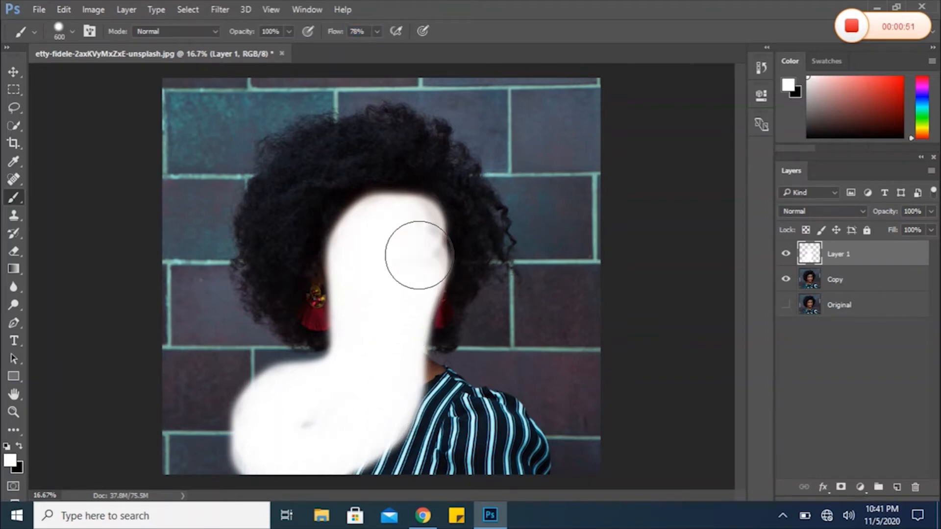
pyautogui.moveTo(422, 389)
pyautogui.mouseDown()
pyautogui.moveTo(405, 384)
pyautogui.moveTo(445, 393)
pyautogui.moveTo(498, 427)
pyautogui.moveTo(516, 458)
pyautogui.moveTo(456, 468)
pyautogui.moveTo(374, 505)
pyautogui.moveTo(418, 439)
pyautogui.moveTo(470, 436)
pyautogui.mouseUp()
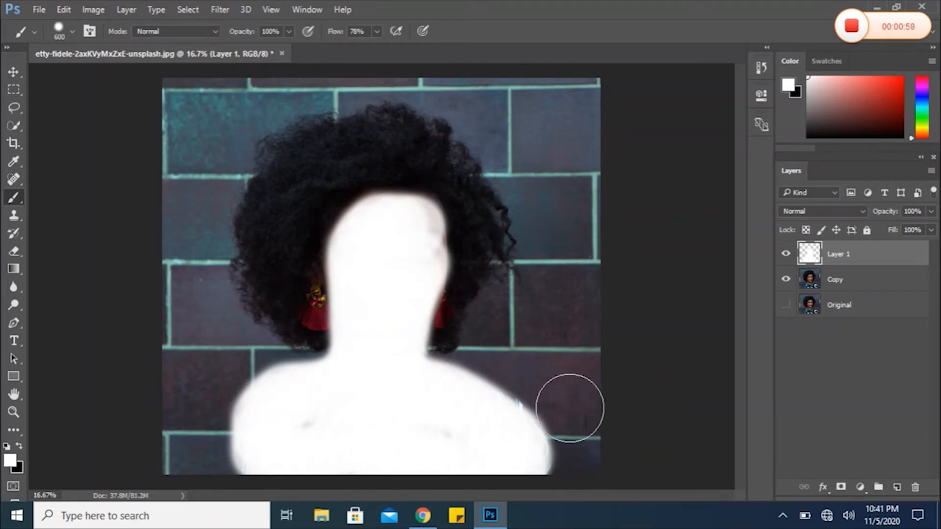
# Step: Change the blend mode of the painted white layer to Soft Light
pyautogui.click(851, 28)
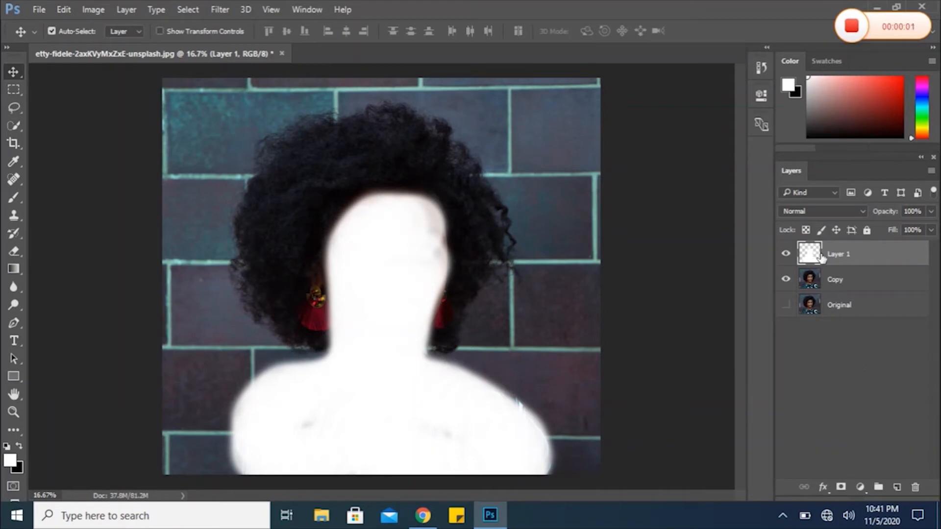
pyautogui.click(865, 211)
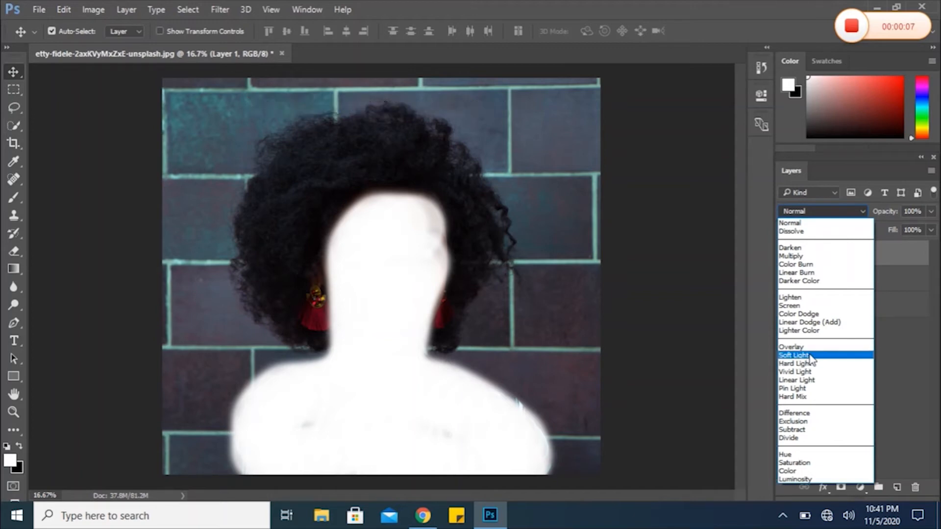
pyautogui.click(801, 356)
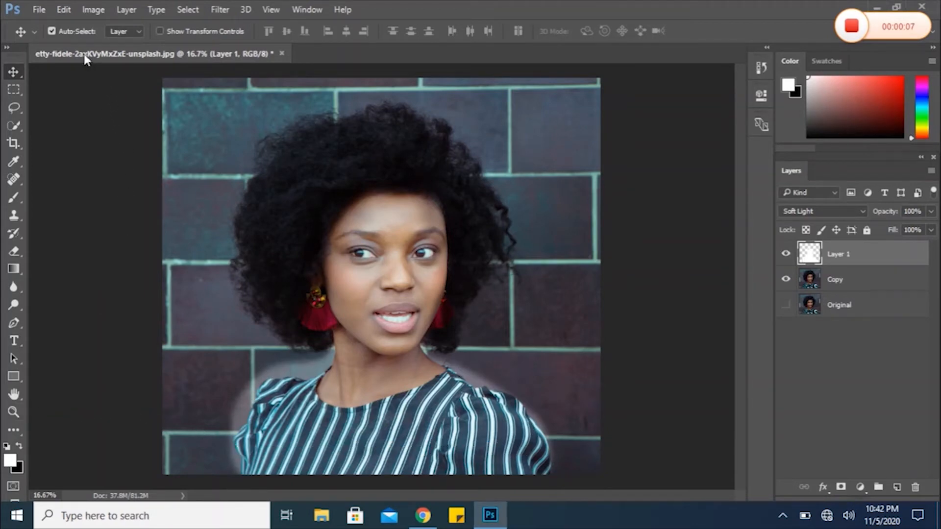
# Step: Set up the Eraser with a 250 px brush and 58% flow for cleaning the pale halo around the shoulder
pyautogui.click(14, 411)
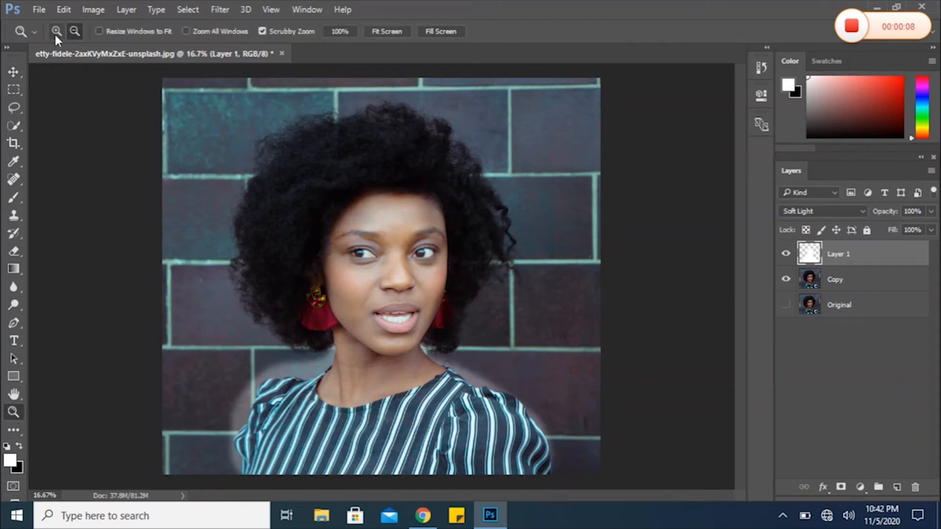
pyautogui.click(345, 257)
pyautogui.click(361, 324)
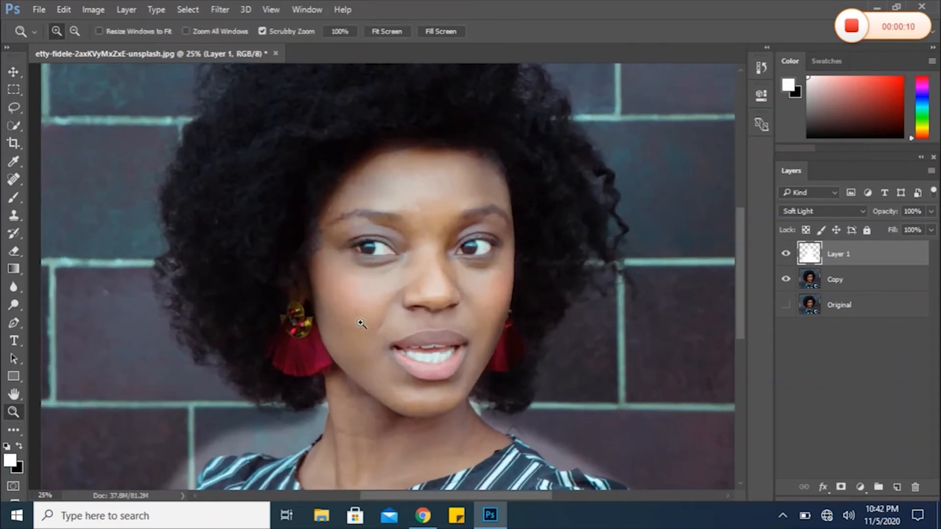
pyautogui.press('space')
pyautogui.moveTo(365, 337); pyautogui.dragTo(485, 186)
pyautogui.moveTo(424, 336); pyautogui.dragTo(406, 354)
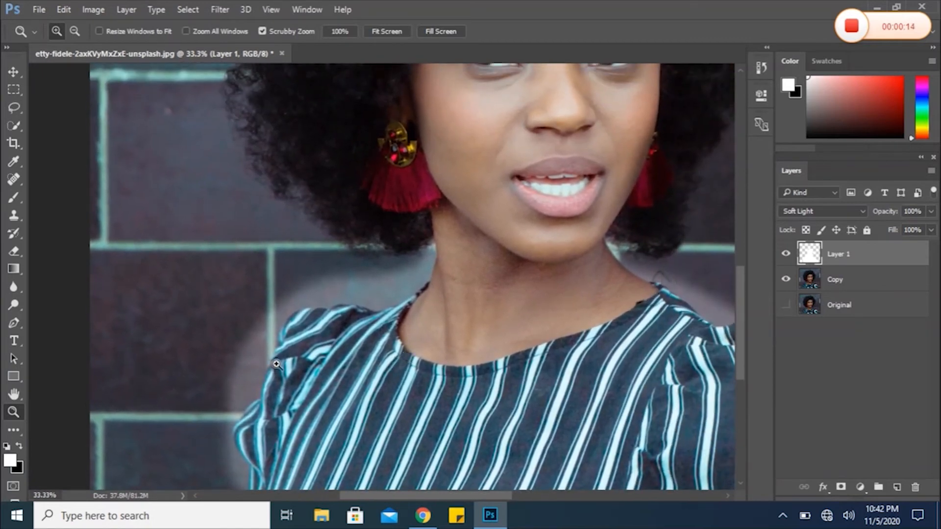
pyautogui.click(17, 249)
pyautogui.click(69, 251)
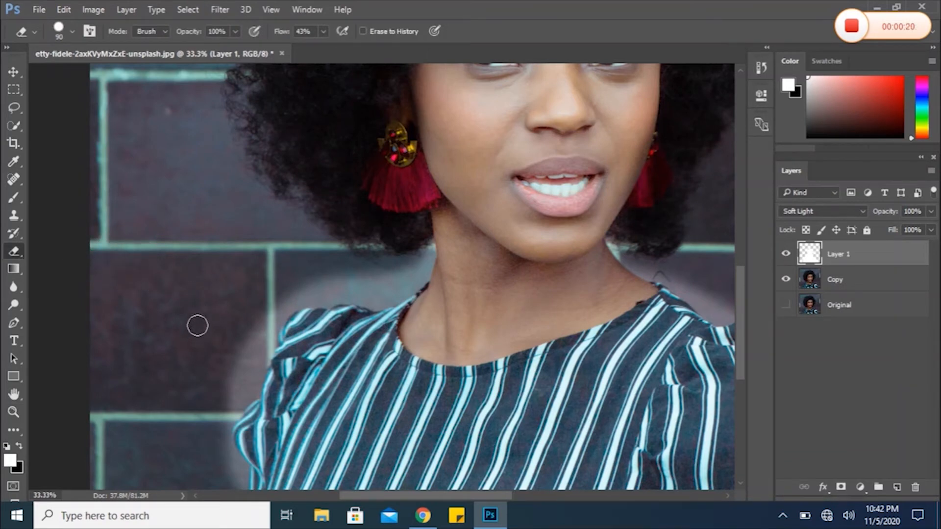
pyautogui.press(']')
pyautogui.press(']')
pyautogui.press(']')
pyautogui.press(']')
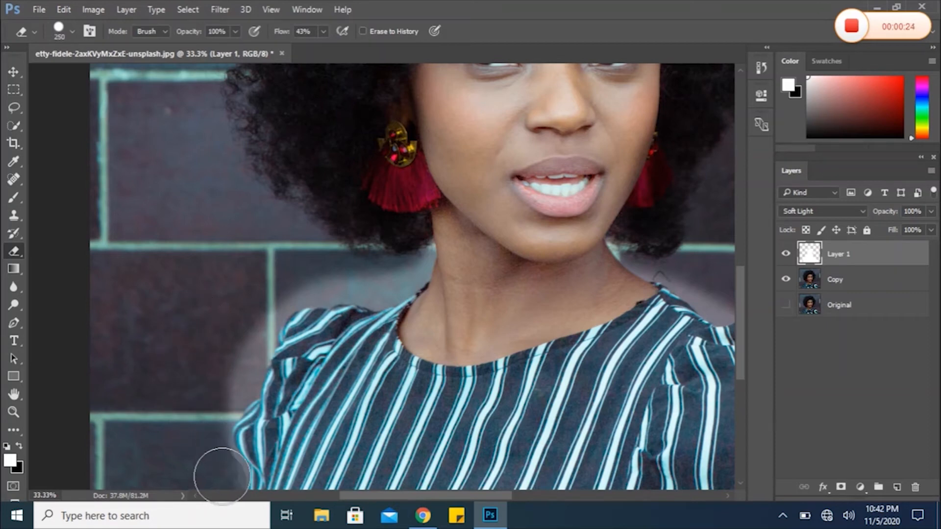
pyautogui.click(324, 31)
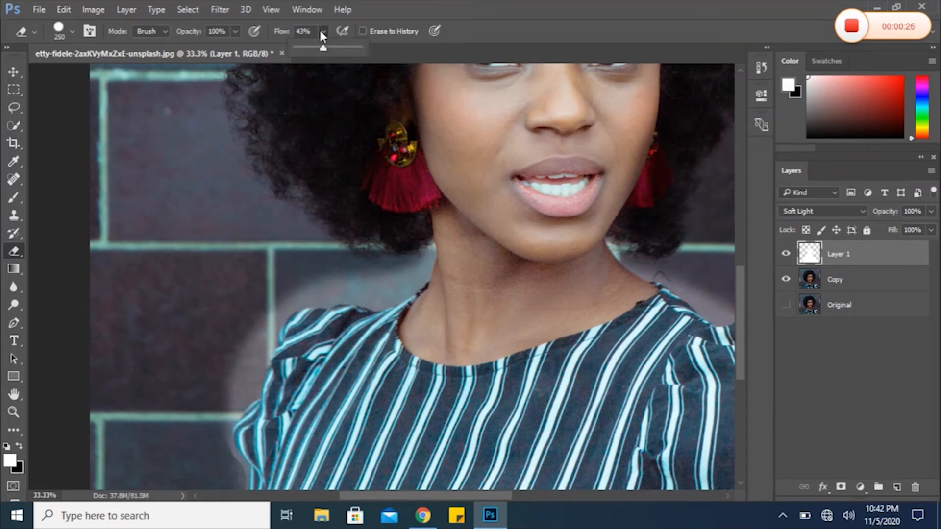
pyautogui.moveTo(325, 48); pyautogui.dragTo(332, 48)
# Step: Erase the white spill from the brick wall around the shoulder and beside the neck, resizing the eraser to fit the gaps
pyautogui.moveTo(196, 449)
pyautogui.mouseDown()
pyautogui.moveTo(221, 484)
pyautogui.moveTo(209, 412)
pyautogui.moveTo(235, 371)
pyautogui.moveTo(223, 378)
pyautogui.moveTo(212, 369)
pyautogui.moveTo(219, 349)
pyautogui.moveTo(232, 380)
pyautogui.moveTo(257, 312)
pyautogui.moveTo(222, 392)
pyautogui.moveTo(236, 380)
pyautogui.moveTo(248, 310)
pyautogui.moveTo(274, 290)
pyautogui.moveTo(325, 277)
pyautogui.moveTo(278, 283)
pyautogui.moveTo(232, 354)
pyautogui.moveTo(255, 310)
pyautogui.mouseUp()
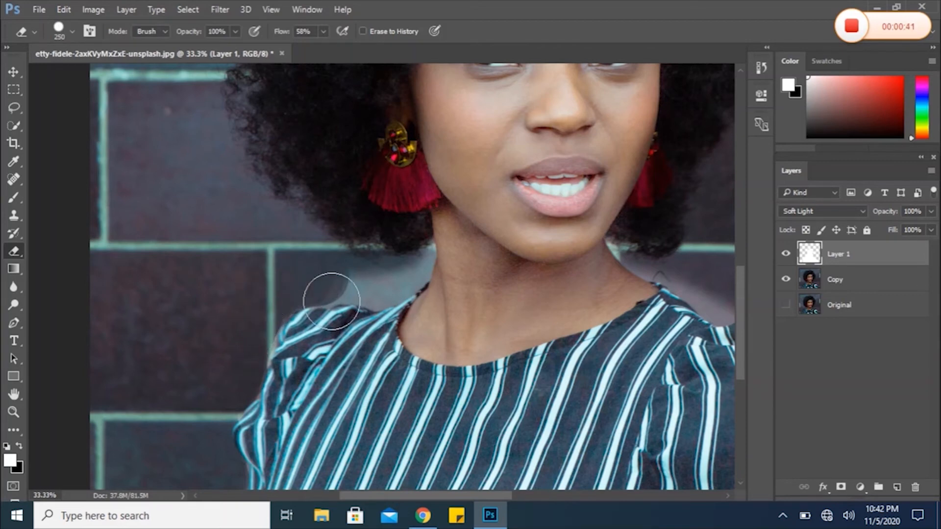
pyautogui.press(']')
pyautogui.press(']')
pyautogui.press(']')
pyautogui.press('[')
pyautogui.press('[')
pyautogui.press('[')
pyautogui.press('[')
pyautogui.press('[')
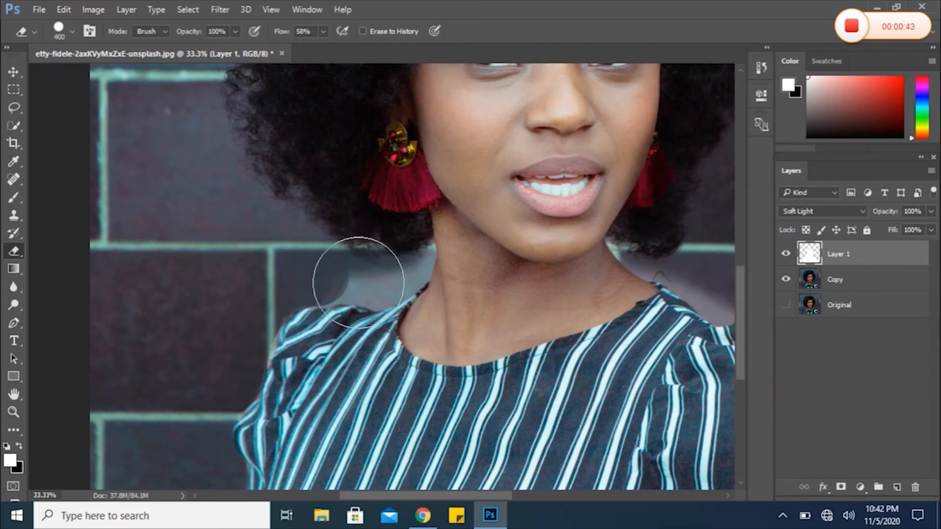
pyautogui.moveTo(323, 284)
pyautogui.mouseDown()
pyautogui.moveTo(358, 282)
pyautogui.moveTo(327, 290)
pyautogui.moveTo(377, 293)
pyautogui.mouseUp()
pyautogui.press('[')
pyautogui.press('[')
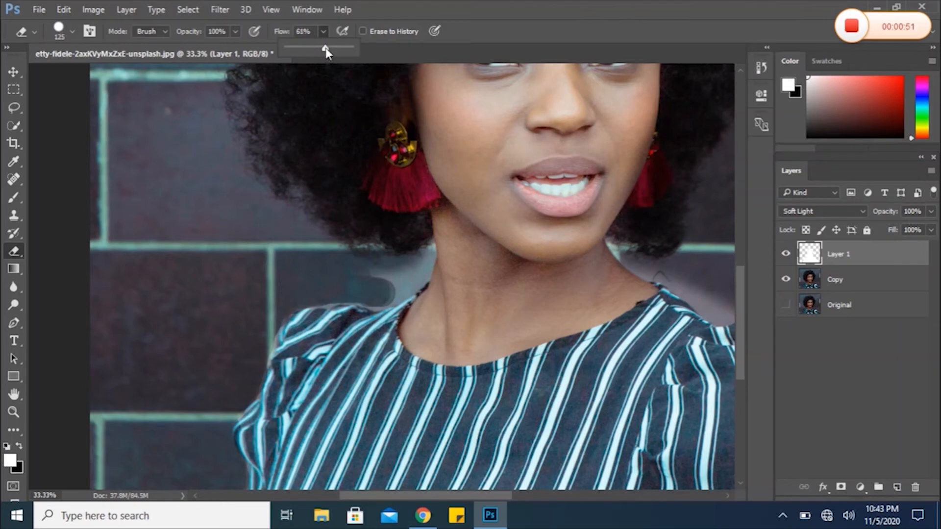
pyautogui.moveTo(372, 293)
pyautogui.mouseDown()
pyautogui.moveTo(397, 282)
pyautogui.moveTo(356, 274)
pyautogui.moveTo(348, 261)
pyautogui.moveTo(395, 259)
pyautogui.moveTo(397, 270)
pyautogui.moveTo(415, 251)
pyautogui.moveTo(417, 262)
pyautogui.moveTo(420, 249)
pyautogui.moveTo(409, 276)
pyautogui.moveTo(374, 294)
pyautogui.mouseUp()
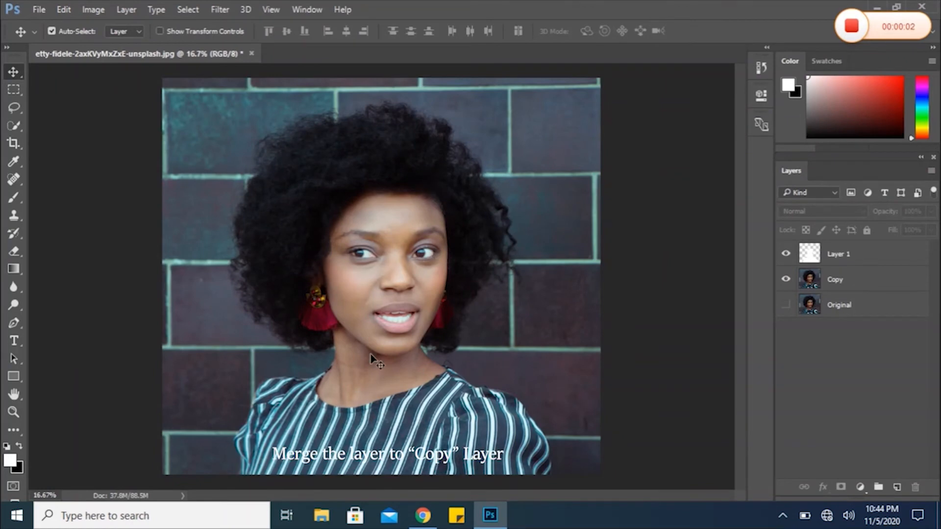
# Step: Merge Layer 1 down into the Copy layer
pyautogui.click(848, 257)
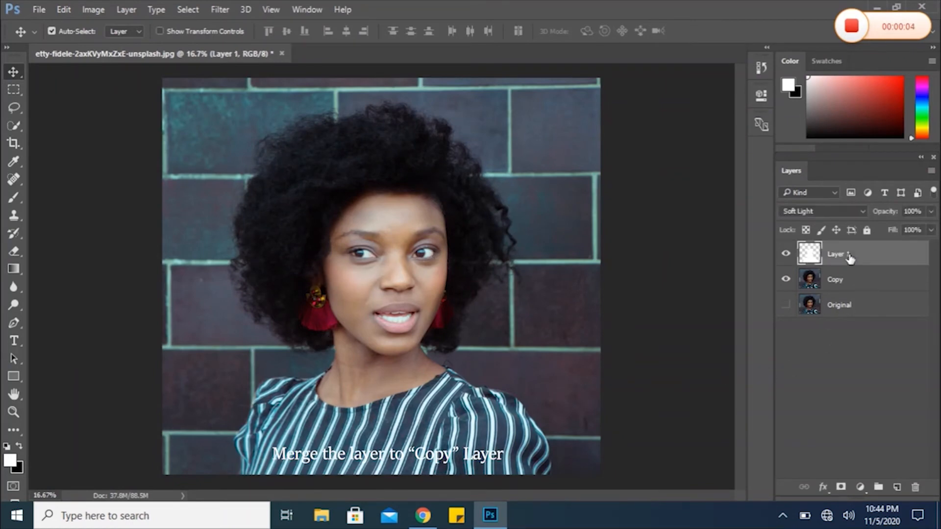
pyautogui.rightClick(850, 256)
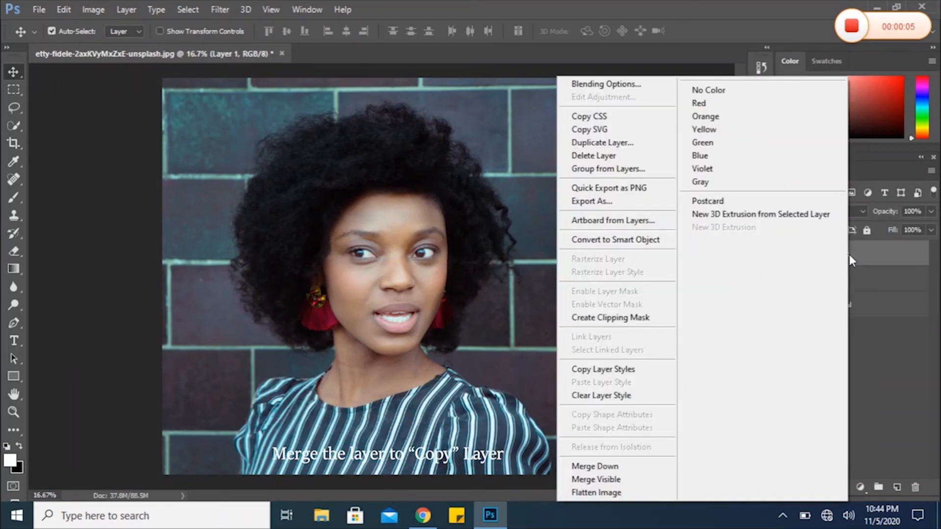
pyautogui.click(617, 466)
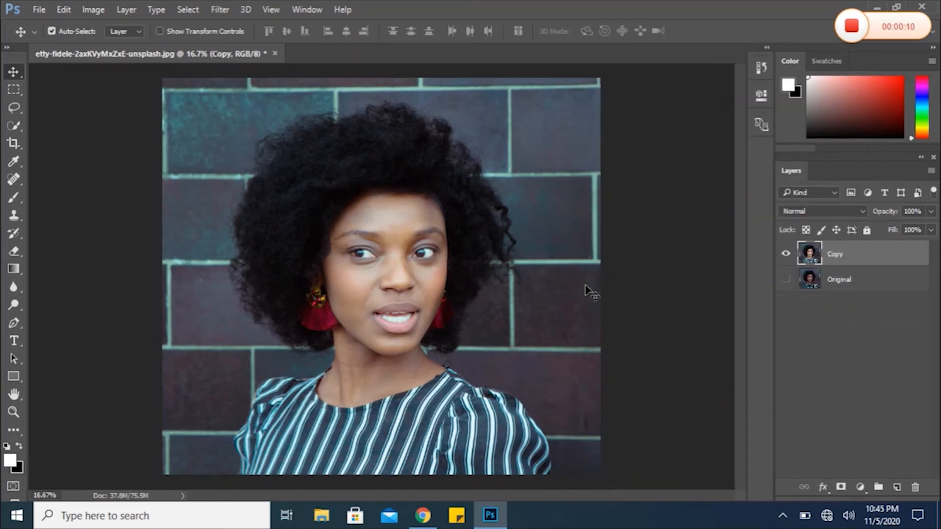
# Step: Open the Camera Raw Filter on the Copy layer and set Temperature to +8 and Tint to -1
pyautogui.click(221, 11)
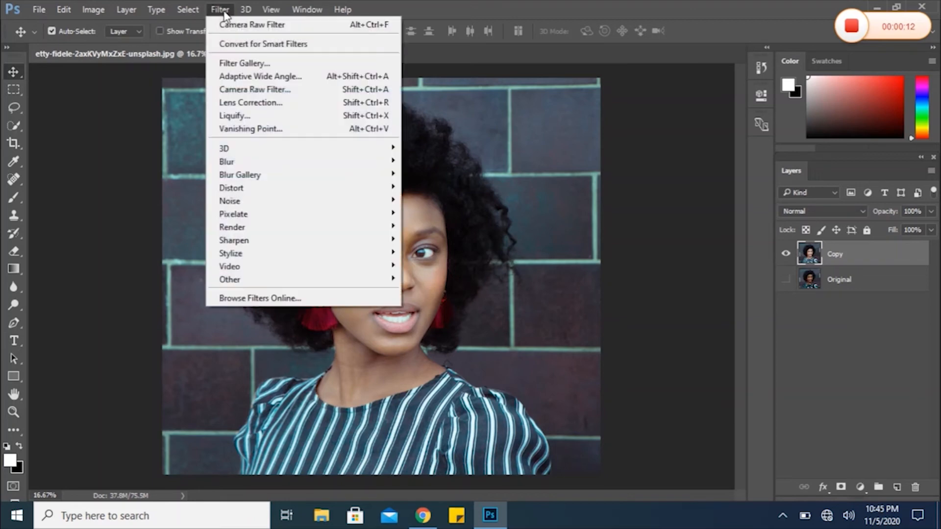
pyautogui.click(257, 93)
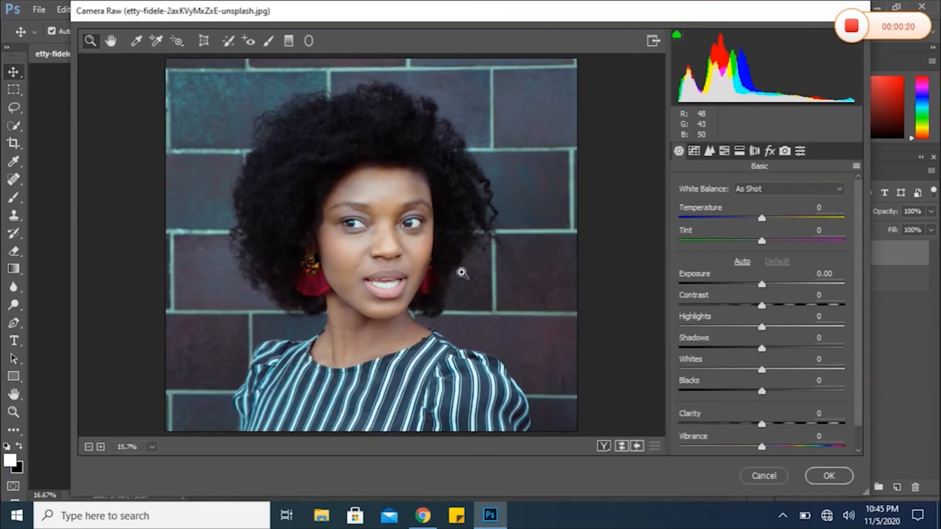
pyautogui.click(763, 216)
pyautogui.press('Up')
pyautogui.press('Up')
pyautogui.press('Up')
pyautogui.press('Up')
pyautogui.press('Up')
pyautogui.press('Up')
pyautogui.press('Up')
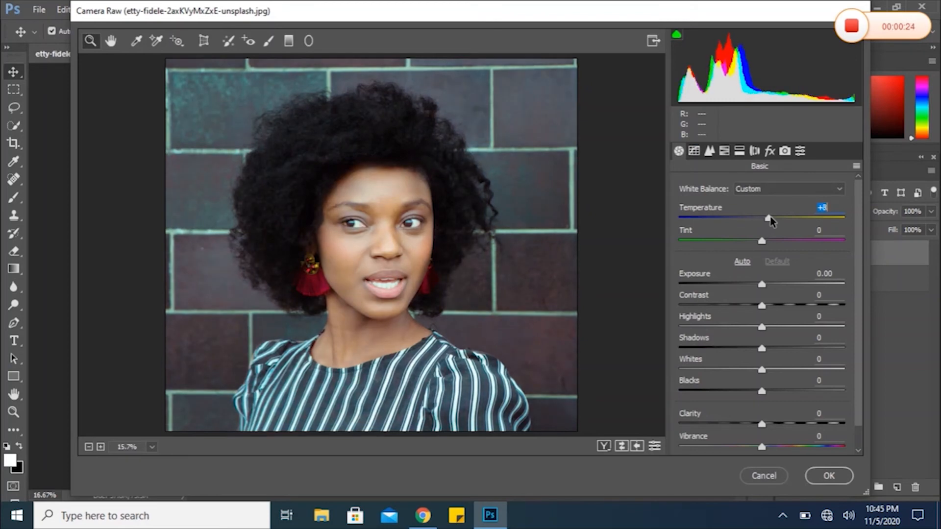
pyautogui.click(765, 241)
# Step: Set Clarity to +7 and Exposure to +0.30 in the basic adjustments
pyautogui.scroll(-1, 760, 341)
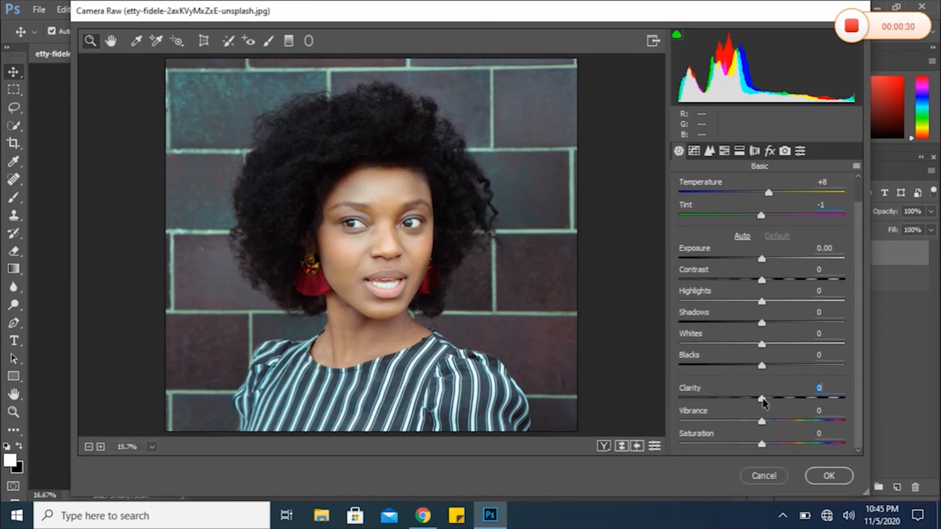
pyautogui.moveTo(764, 400); pyautogui.dragTo(768, 400)
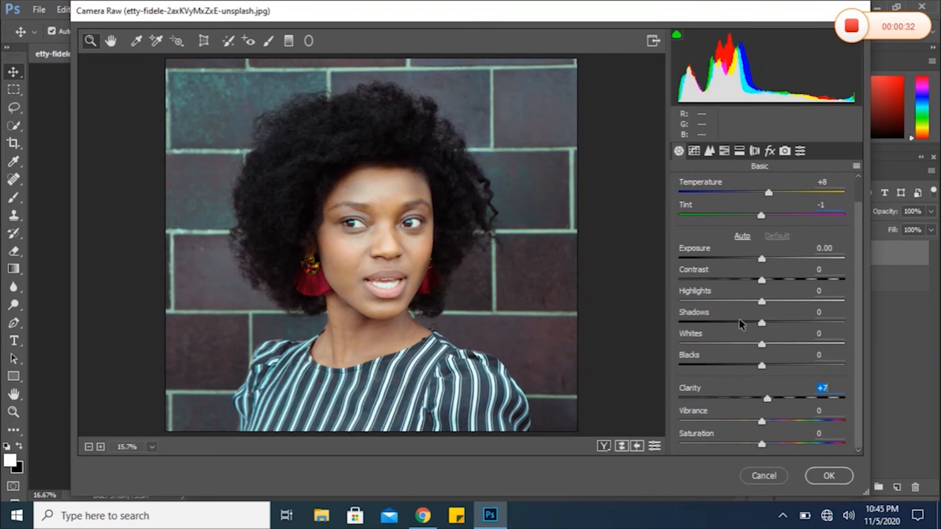
pyautogui.click(763, 300)
pyautogui.click(759, 260)
pyautogui.click(766, 258)
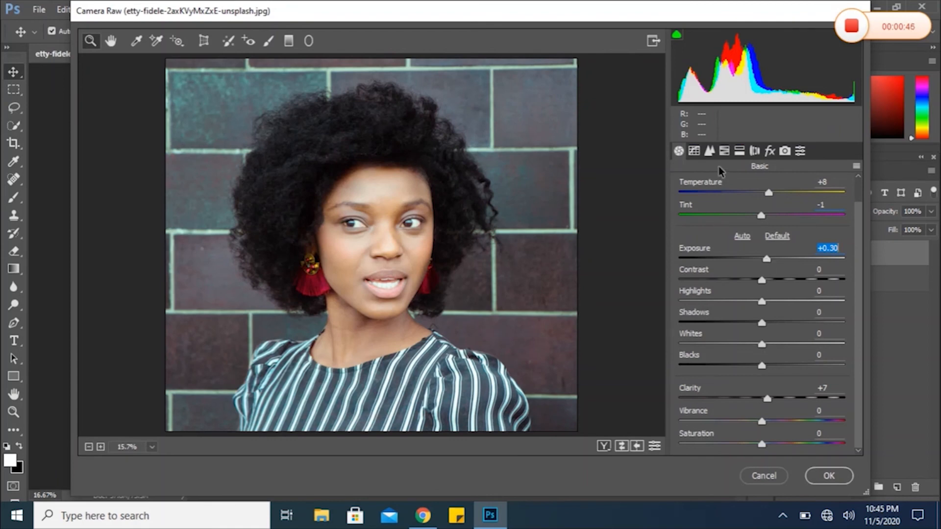
# Step: Set the Luminance noise reduction to 7
pyautogui.click(711, 153)
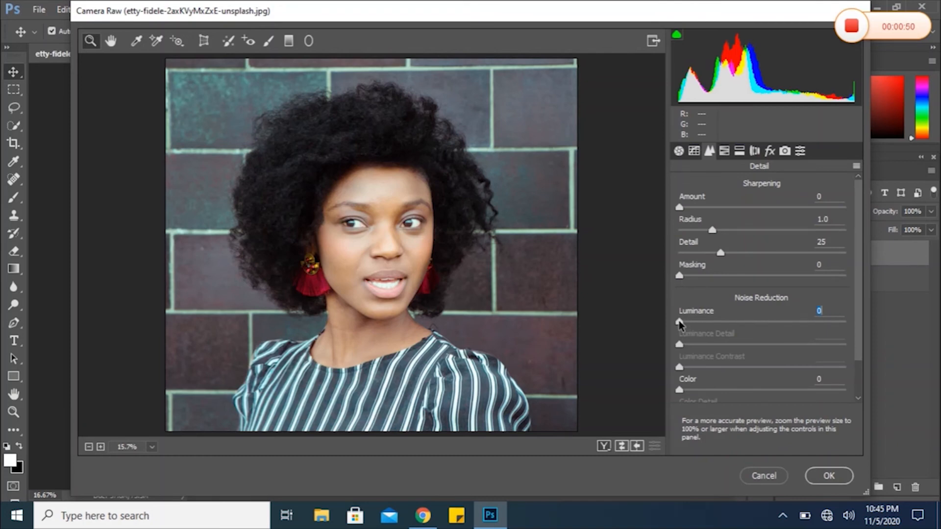
pyautogui.moveTo(680, 323); pyautogui.dragTo(692, 325)
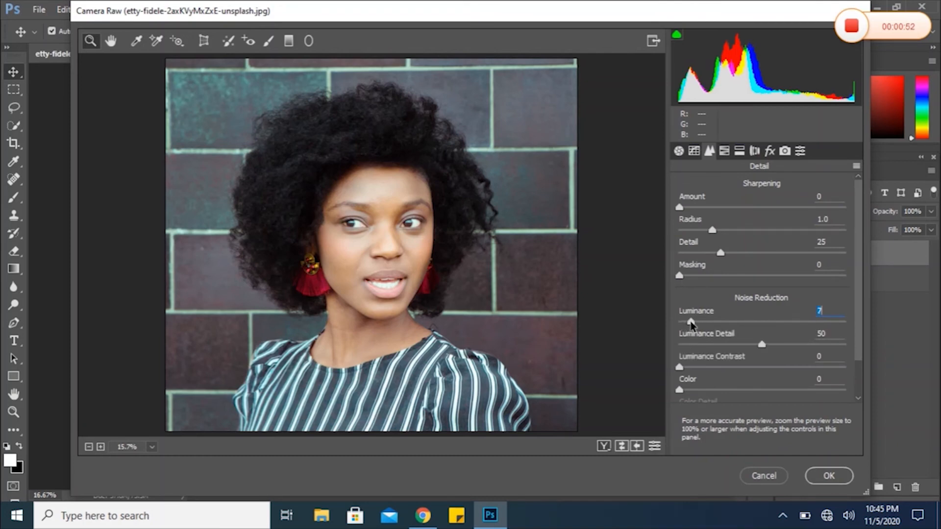
# Step: Shift the Aquas hue to +8 and raise the Oranges hue slightly, and apply the Camera Raw adjustments
pyautogui.click(725, 151)
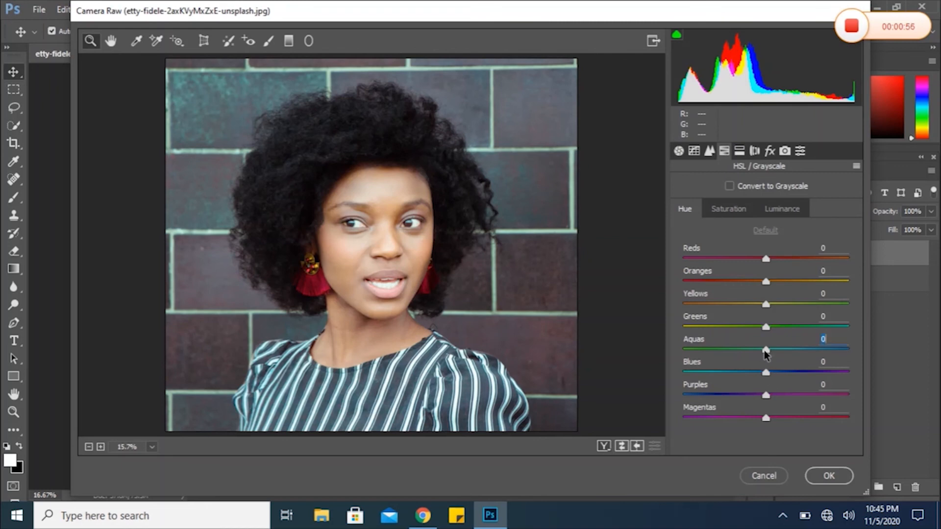
pyautogui.moveTo(765, 350); pyautogui.dragTo(773, 352)
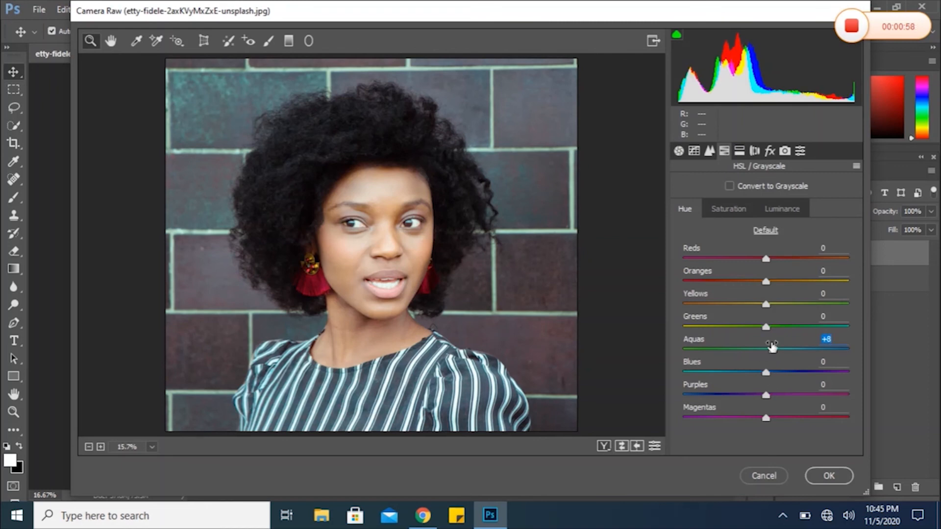
pyautogui.moveTo(766, 282); pyautogui.dragTo(770, 282)
pyautogui.click(822, 478)
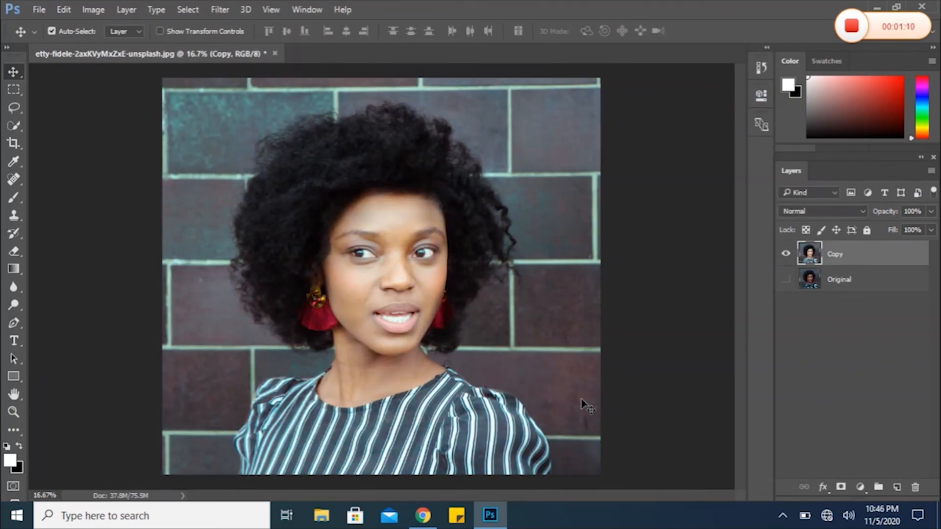
# Step: Show the Original layer and toggle the Copy layer's visibility to compare the portrait before and after retouching
pyautogui.click(787, 280)
pyautogui.click(865, 284)
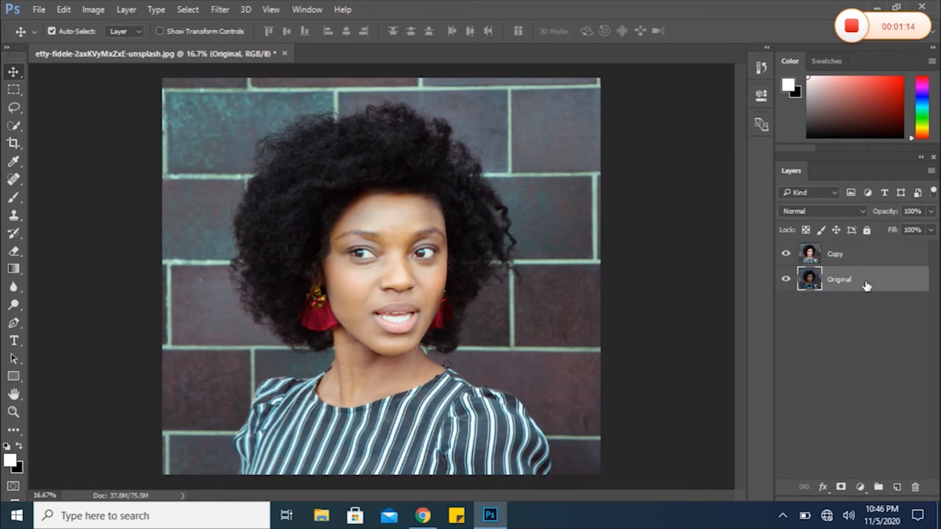
pyautogui.click(786, 255)
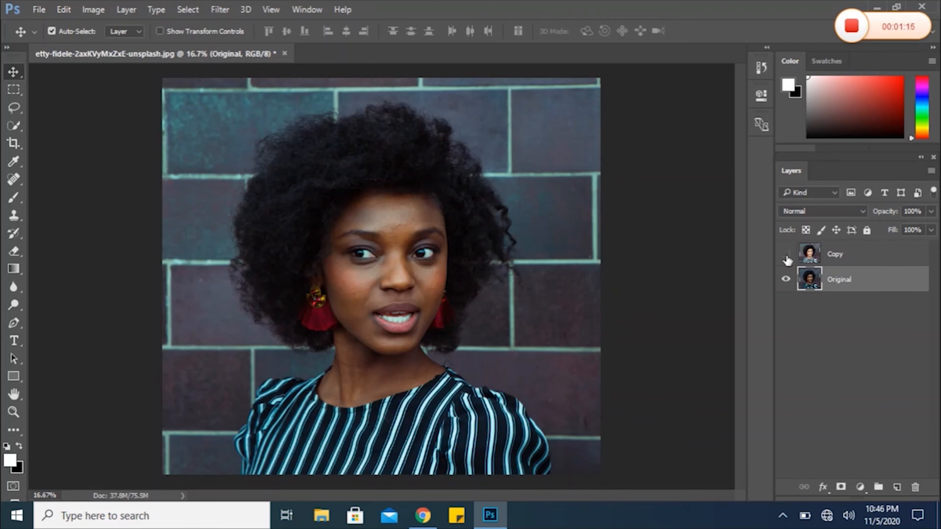
pyautogui.click(786, 254)
pyautogui.click(787, 254)
pyautogui.click(786, 255)
pyautogui.click(786, 254)
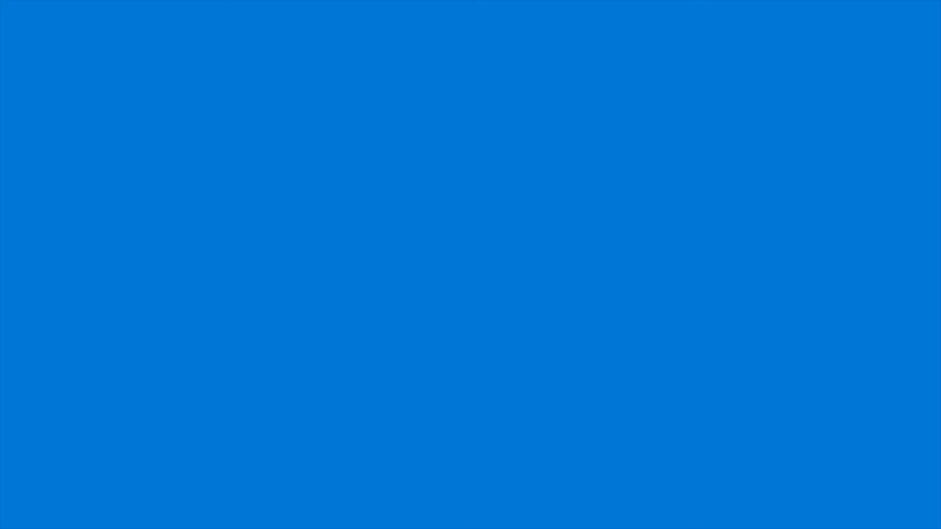